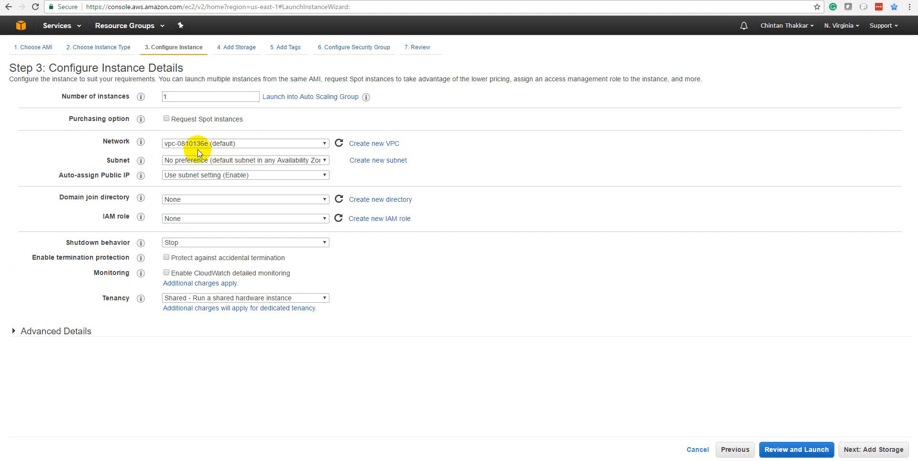
Review the available choices for auto-assigning a public IP and for the IAM role in the instance details.
click(194, 175)
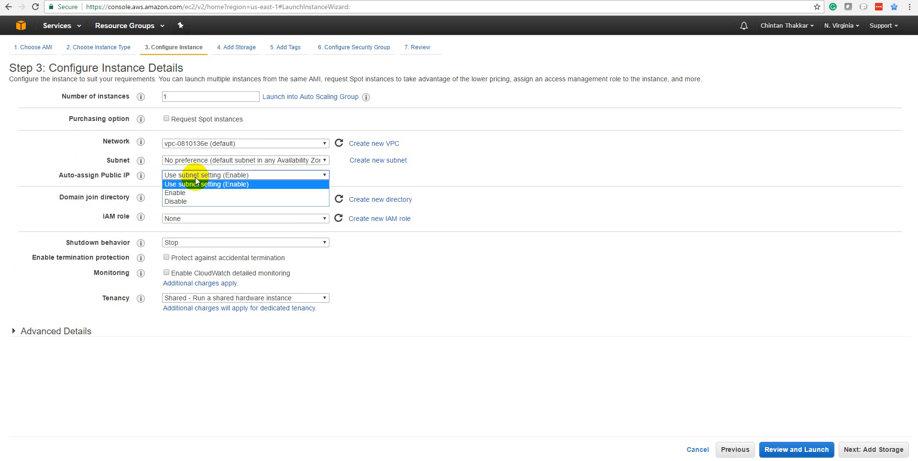
click(195, 179)
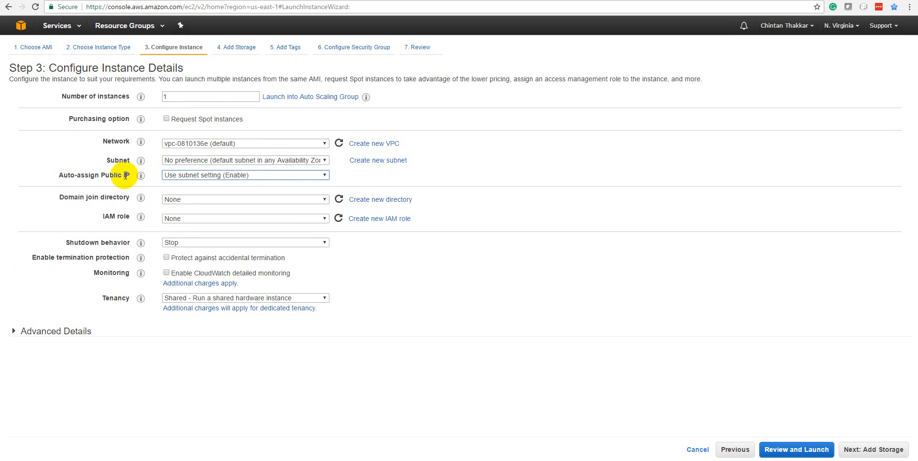
drag(125, 175, 45, 175)
click(167, 168)
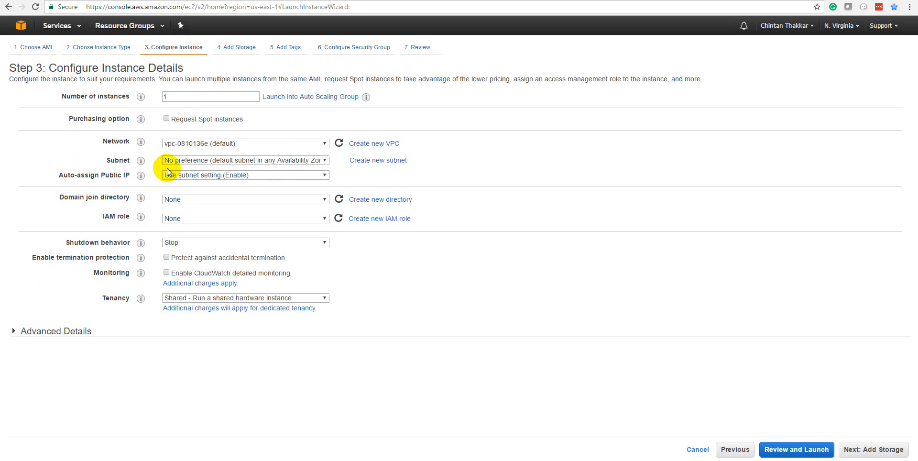
click(185, 175)
click(93, 155)
click(170, 219)
click(170, 218)
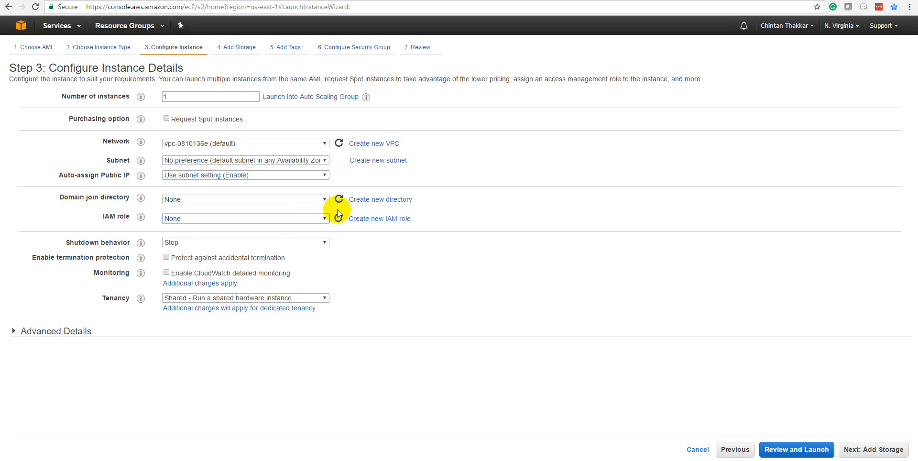
Read the help notes on shutdown behavior and IAM role.
click(194, 242)
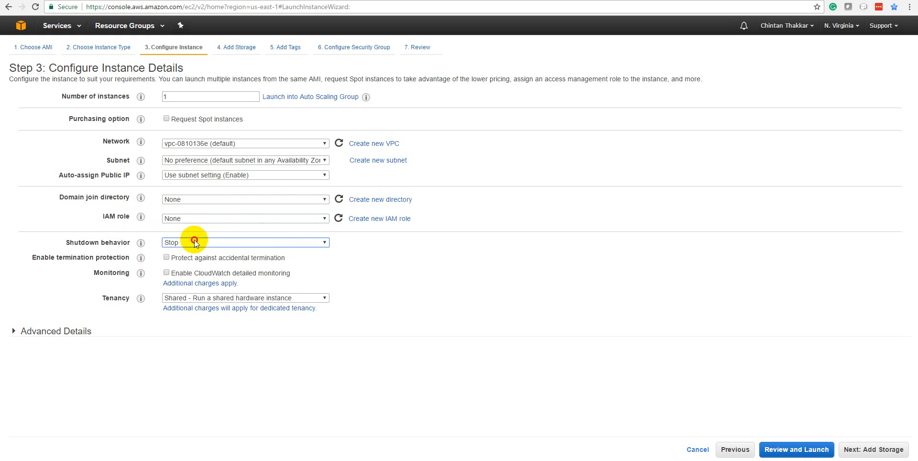
click(79, 233)
mouse_move(143, 242)
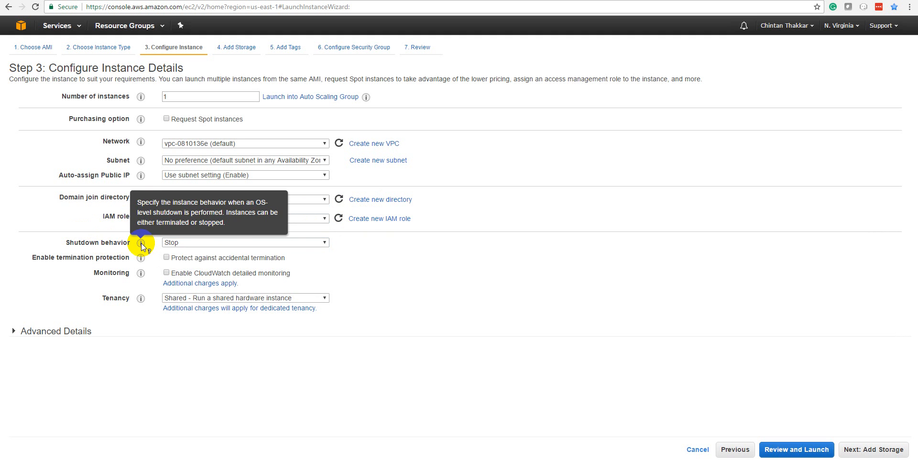
mouse_move(140, 216)
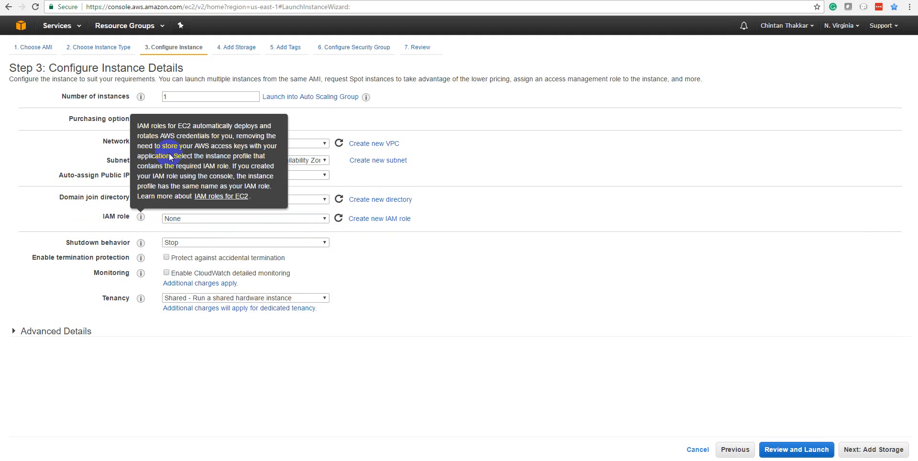
Try the Terminate shutdown behavior and CloudWatch detailed monitoring, restoring Stop and leaving detailed monitoring off.
click(173, 244)
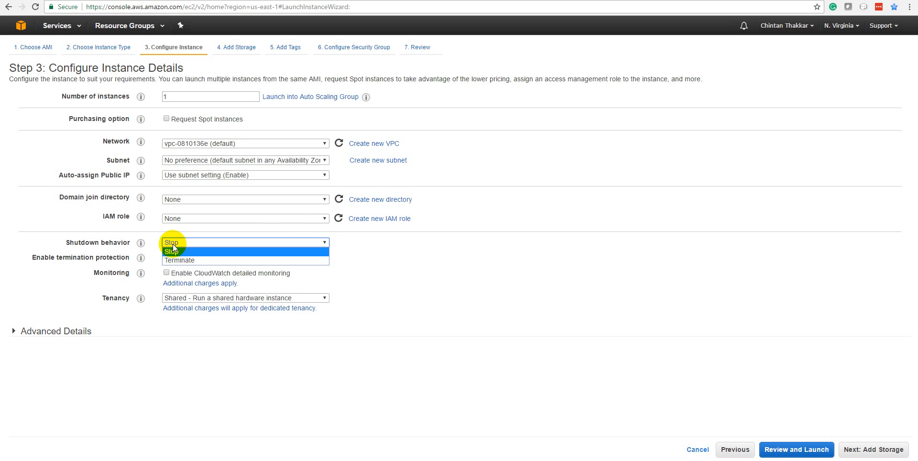
click(167, 261)
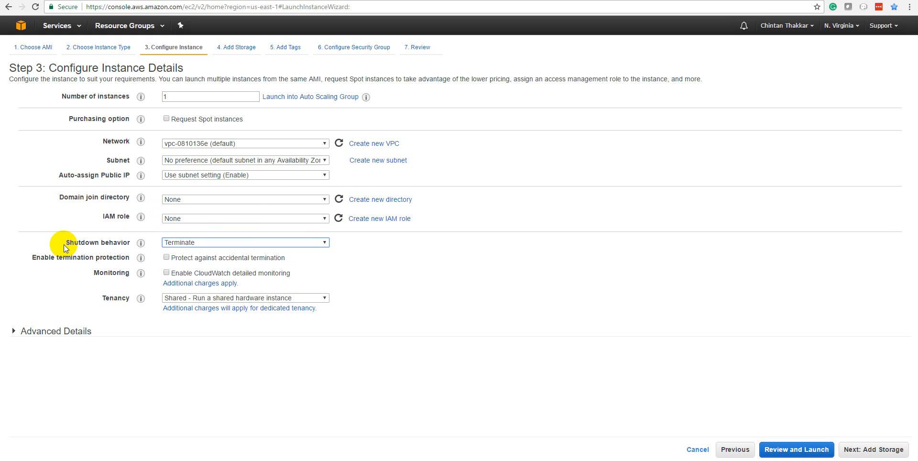
click(169, 243)
click(172, 250)
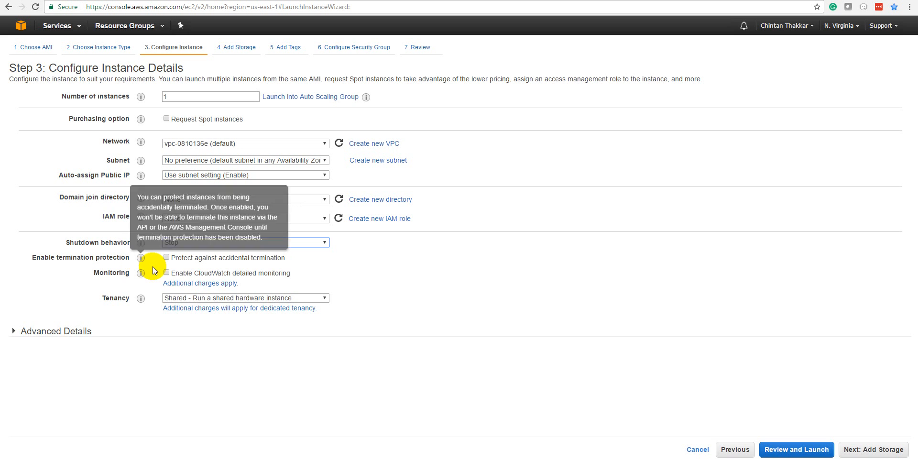
click(166, 273)
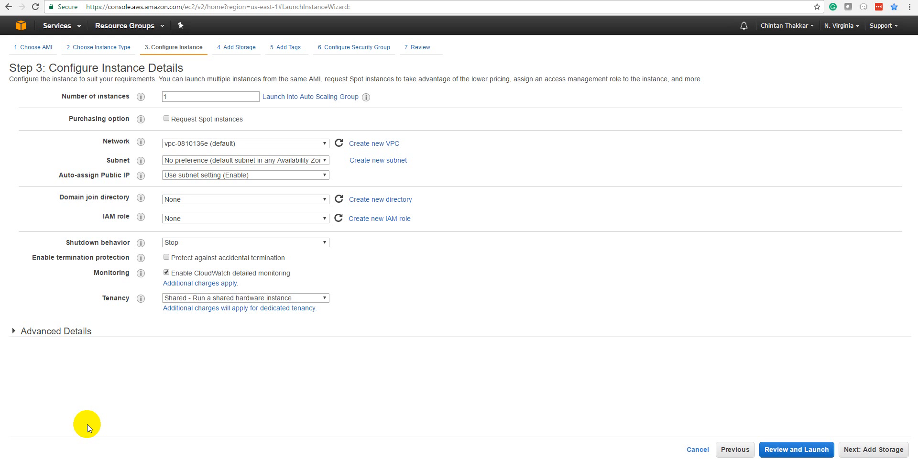
click(166, 272)
Expand the advanced details to view the optional user data, and continue to the storage settings.
click(65, 330)
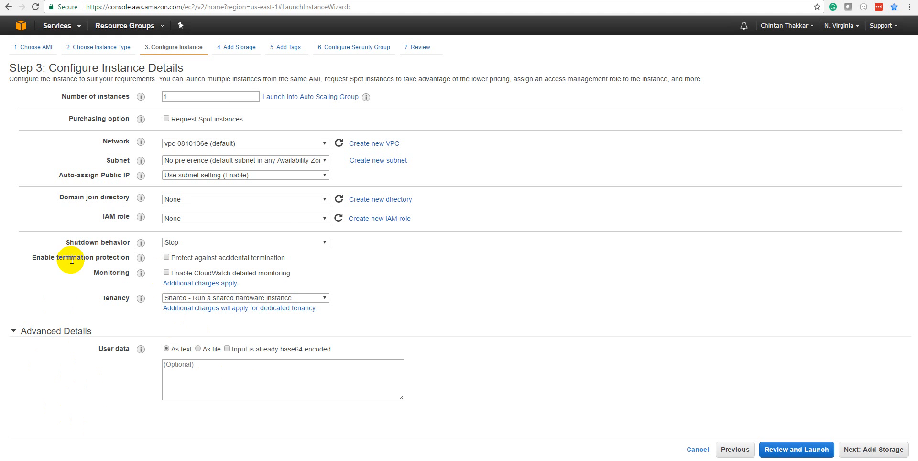
click(252, 375)
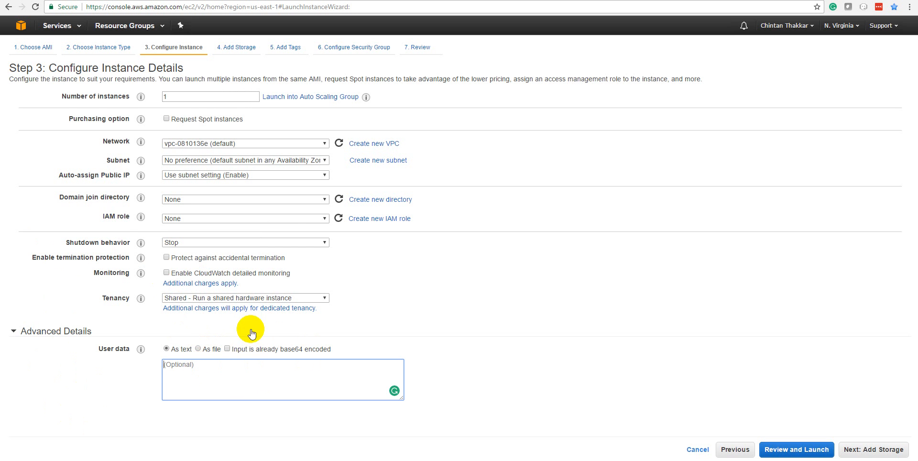
click(857, 450)
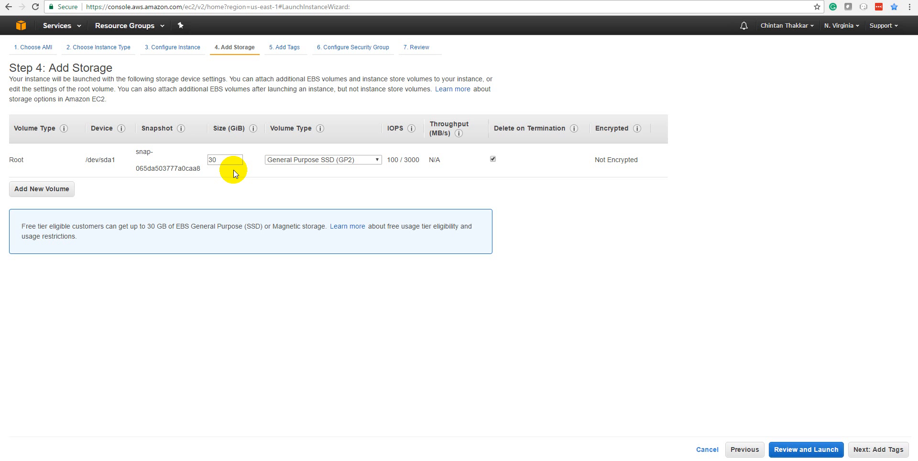
Review the root volume's size and the volume types available for it.
double_click(222, 156)
click(311, 160)
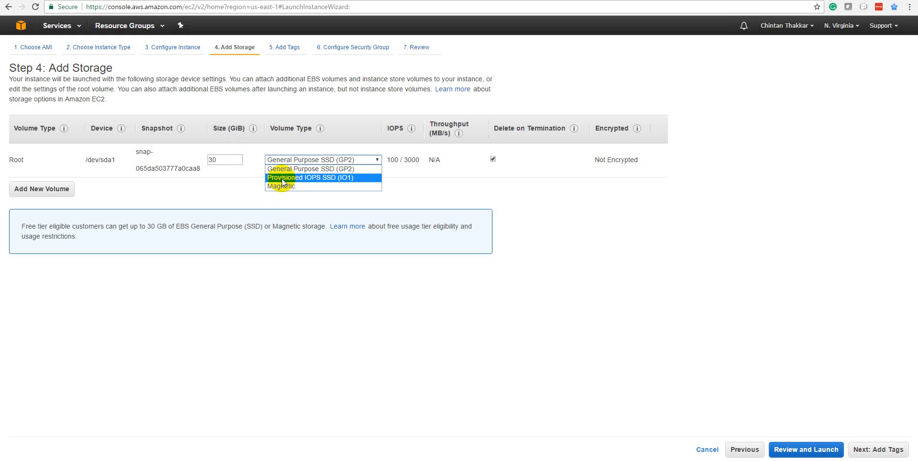
click(502, 162)
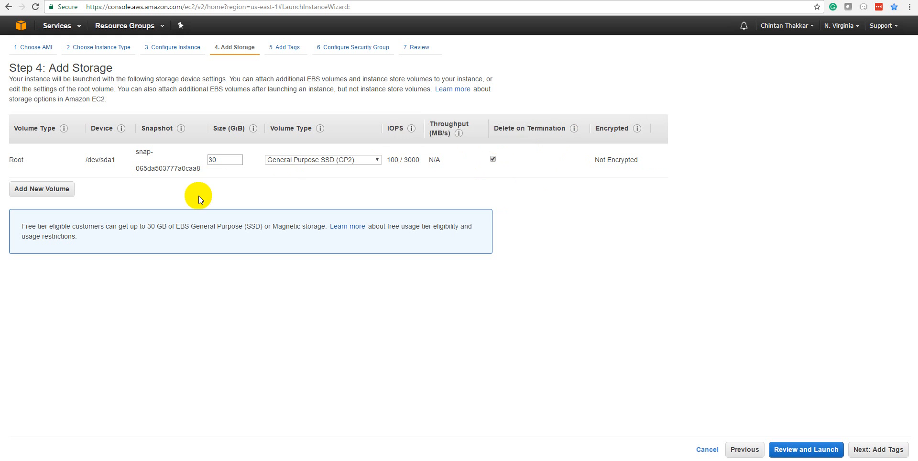
Add a new EBS volume and look through its available device names and snapshots.
click(53, 191)
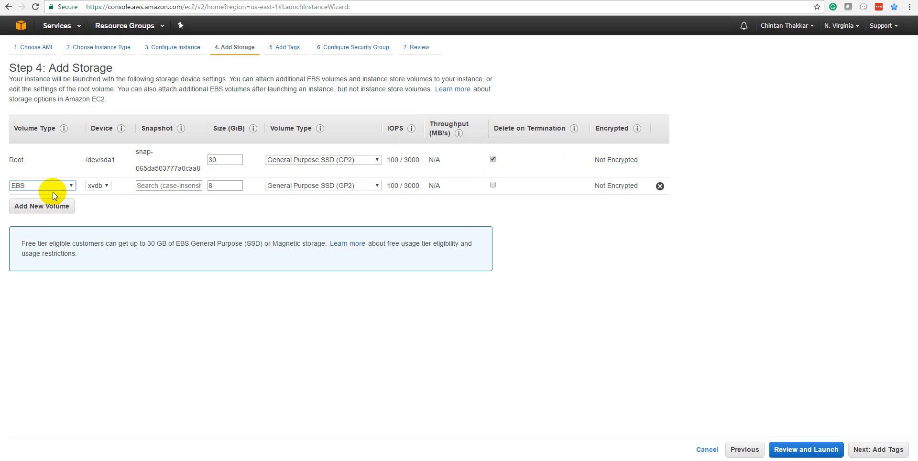
click(96, 186)
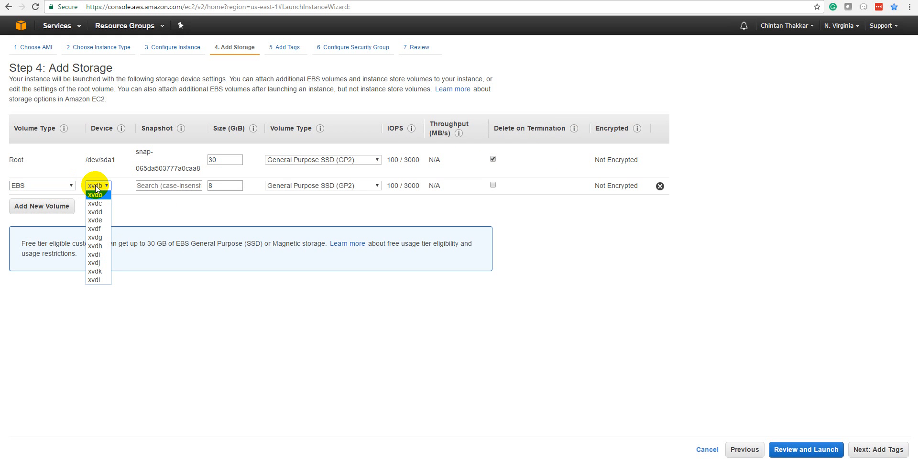
click(121, 129)
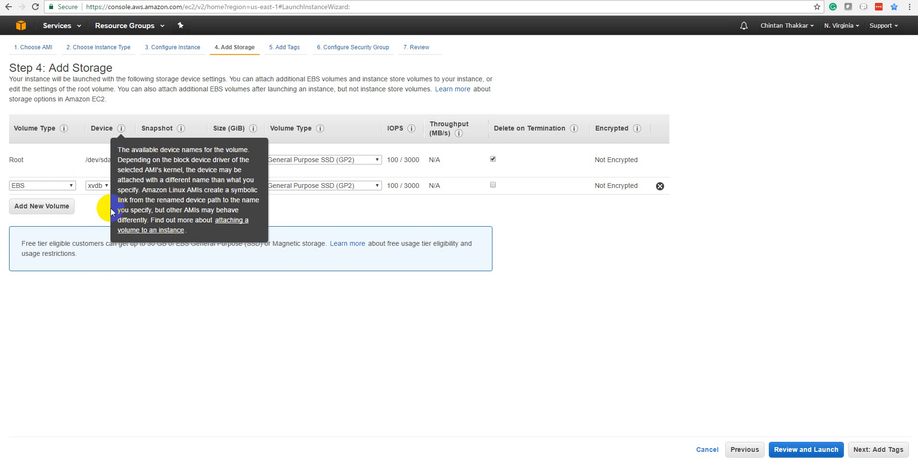
click(159, 185)
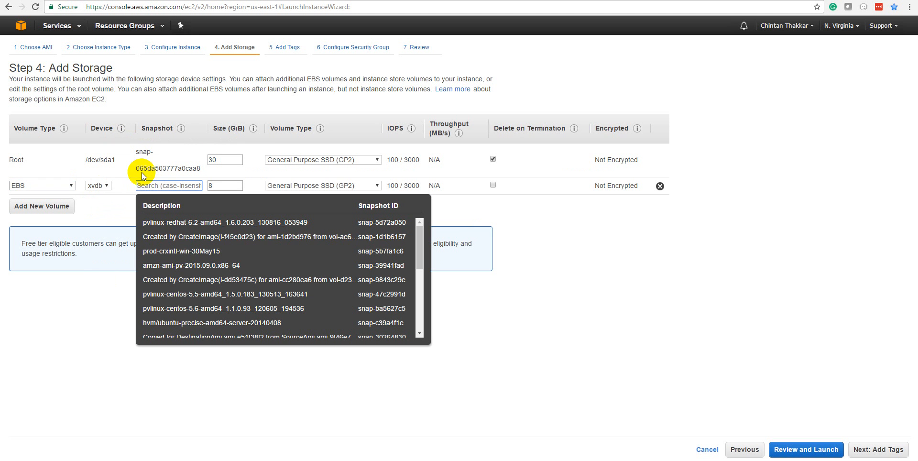
scroll(206, 287, down, 2)
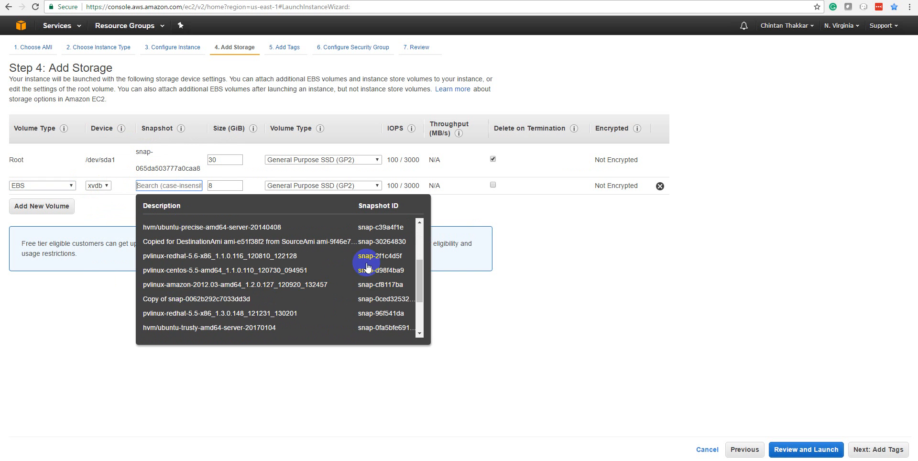
scroll(252, 295, down, 5)
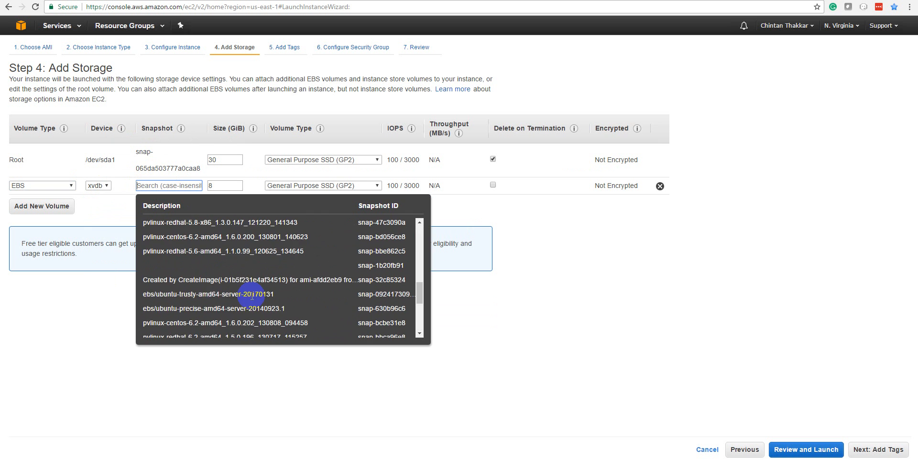
scroll(252, 295, down, 1)
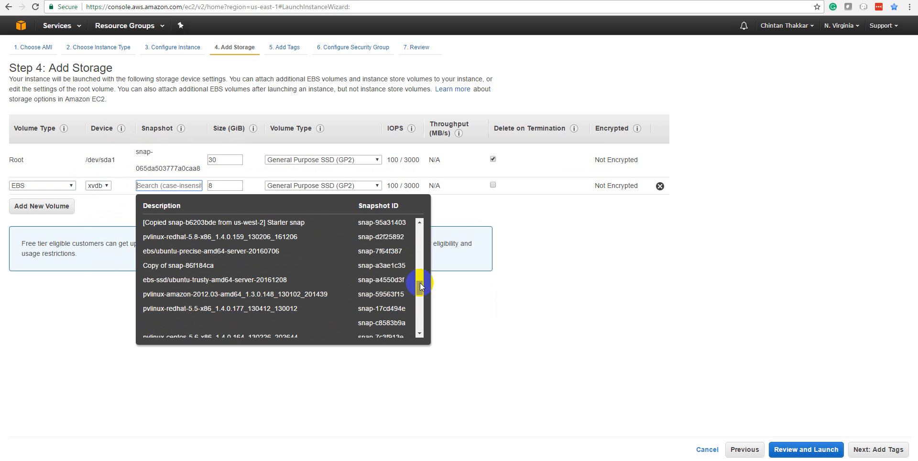
click(540, 304)
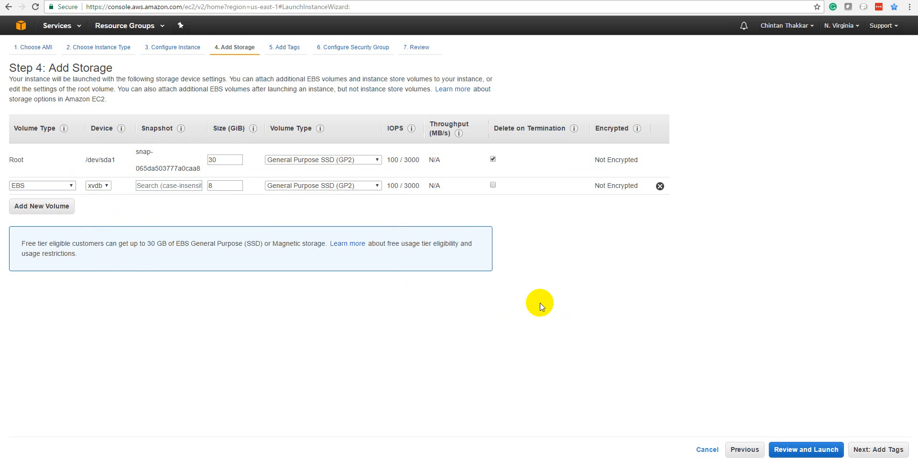
Set the added EBS volume's size to 60 GiB.
click(178, 185)
double_click(223, 186)
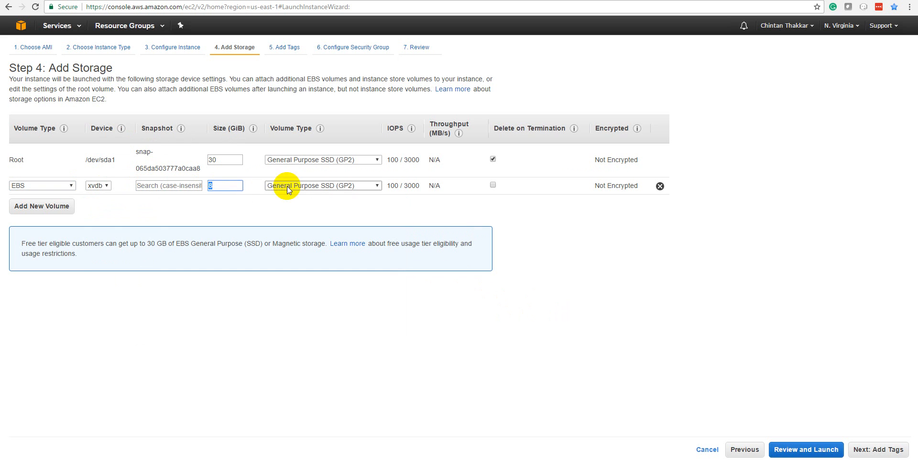
text(60)
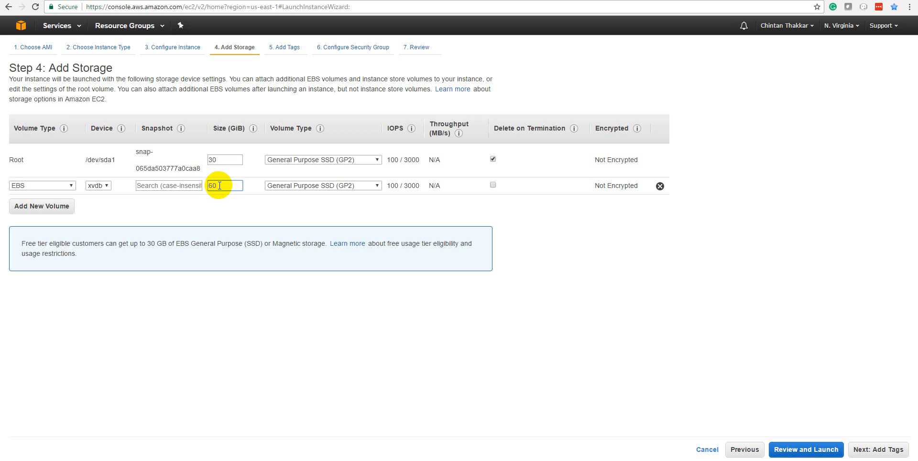
Try the Delete on Termination option on the added EBS volume and remove that volume.
click(493, 185)
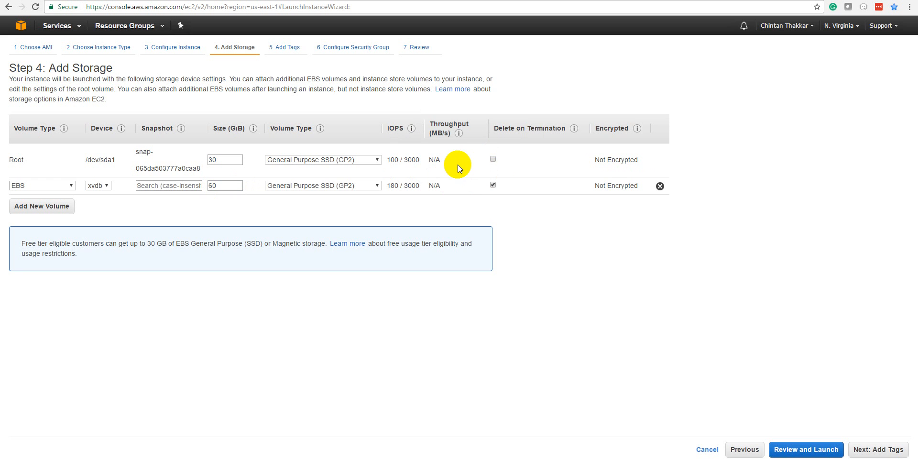
click(493, 185)
click(659, 186)
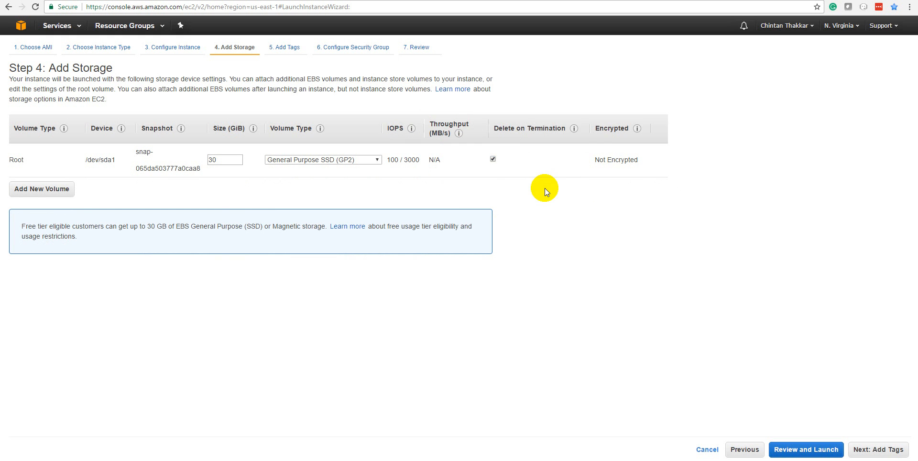
Continue to the tag settings and add a Name tag with the value IIS Server.
click(878, 449)
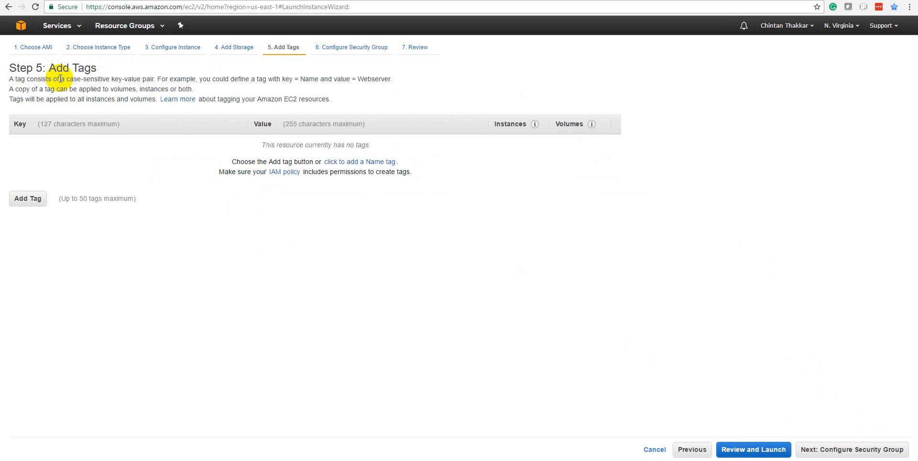
click(344, 163)
click(105, 143)
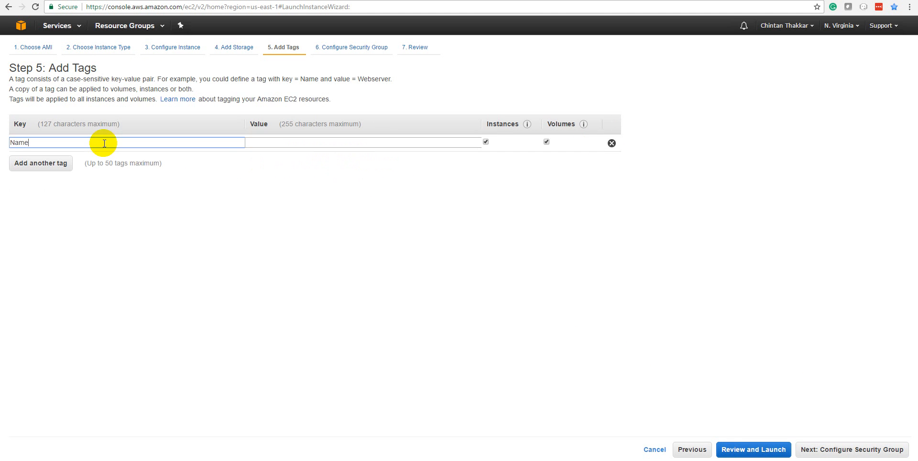
key(Tab)
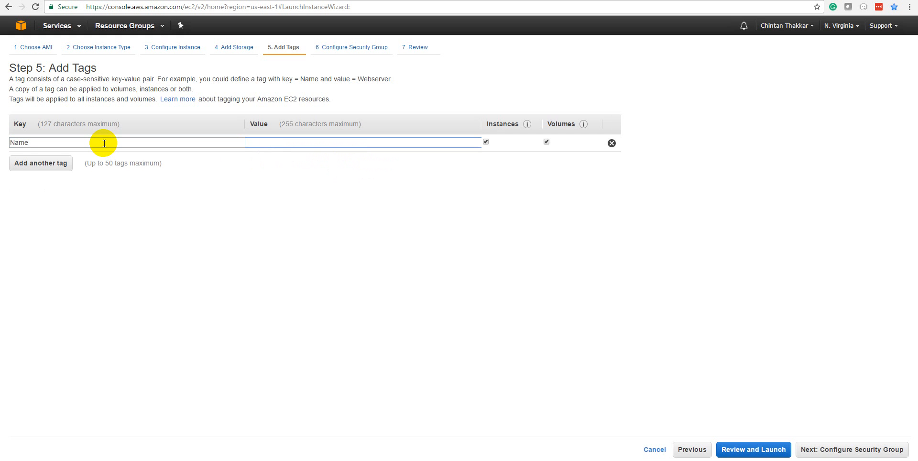
text(IIS Server)
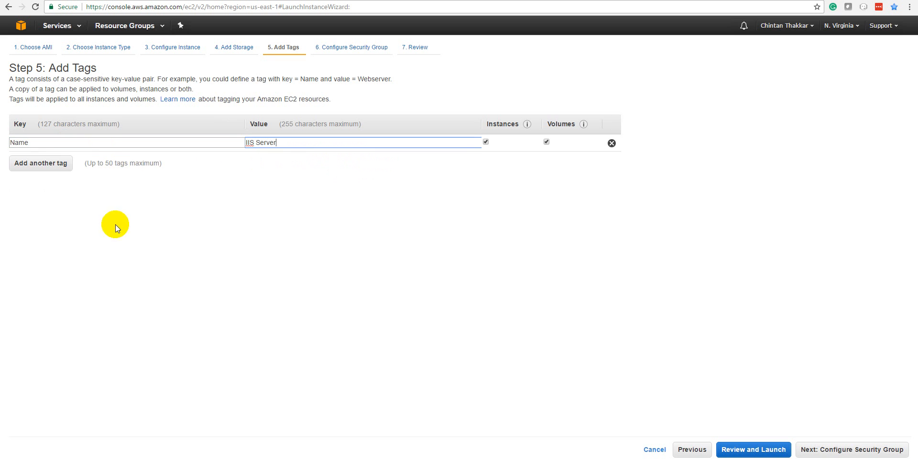
Add a second tag with the key UAI and the value UAI00034333.
click(40, 164)
text(UAI)
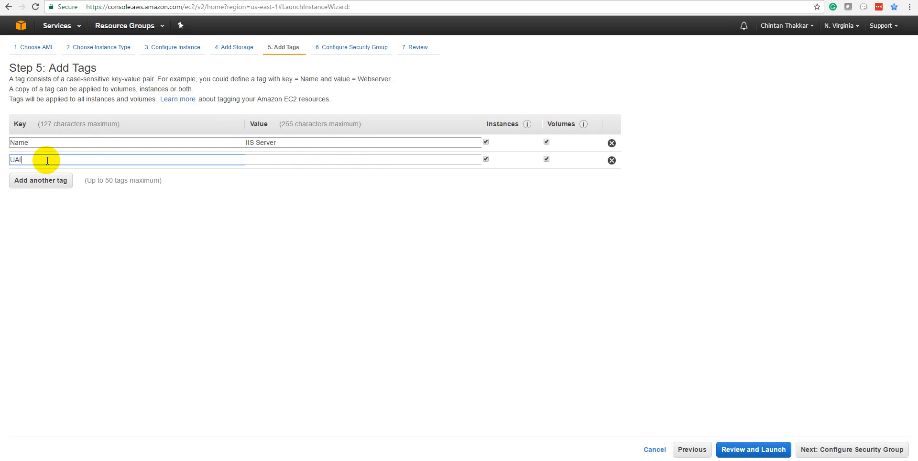
click(246, 160)
text(UAI00034333)
click(231, 242)
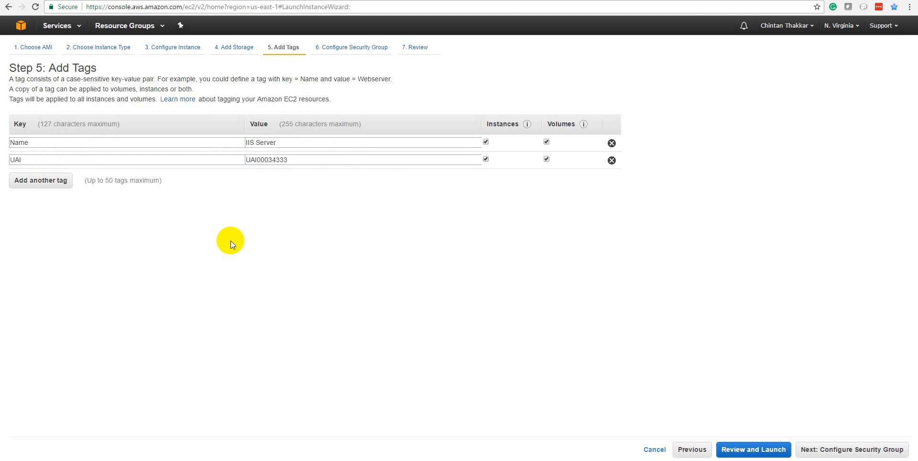
double_click(74, 160)
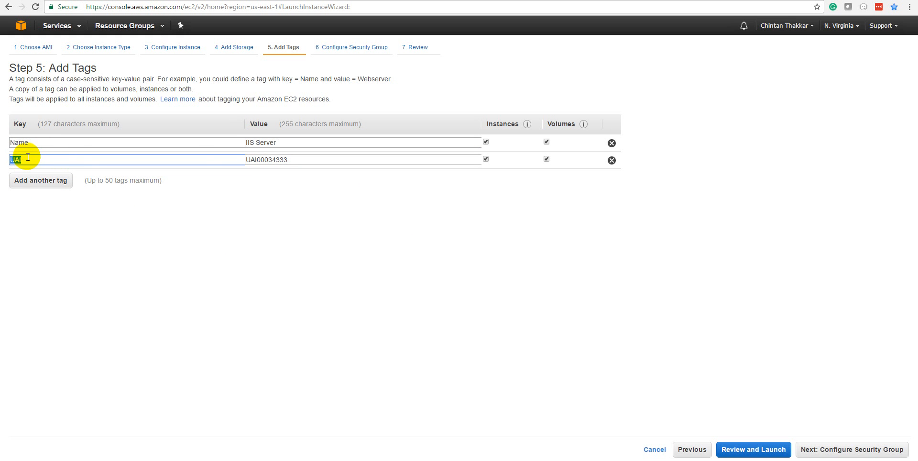
Add a third tag with the key Department and the value HR.
drag(246, 159, 297, 167)
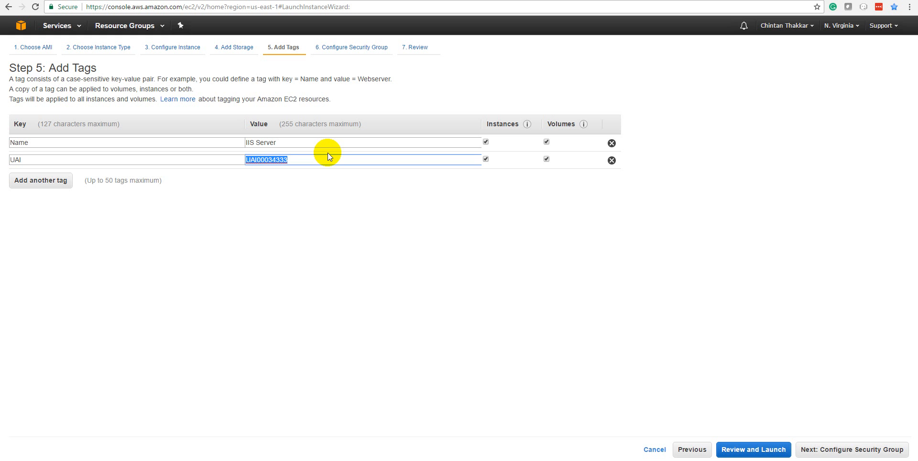
click(61, 180)
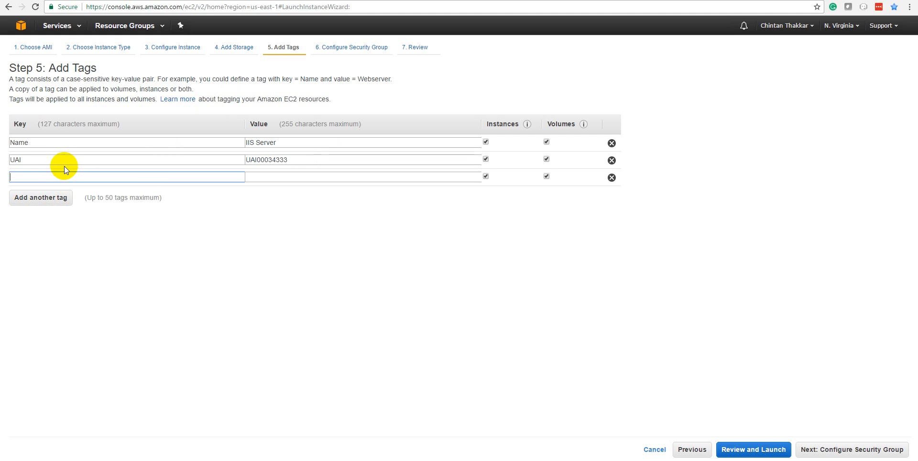
double_click(15, 159)
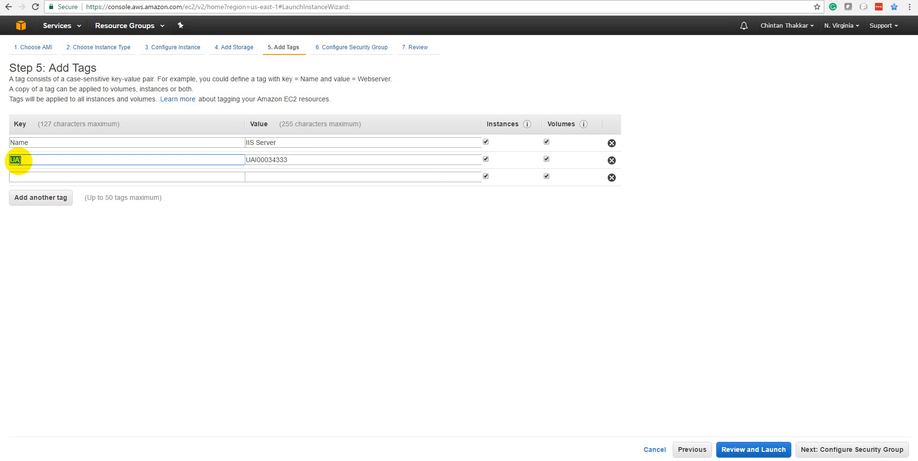
click(25, 179)
text(Depoar)
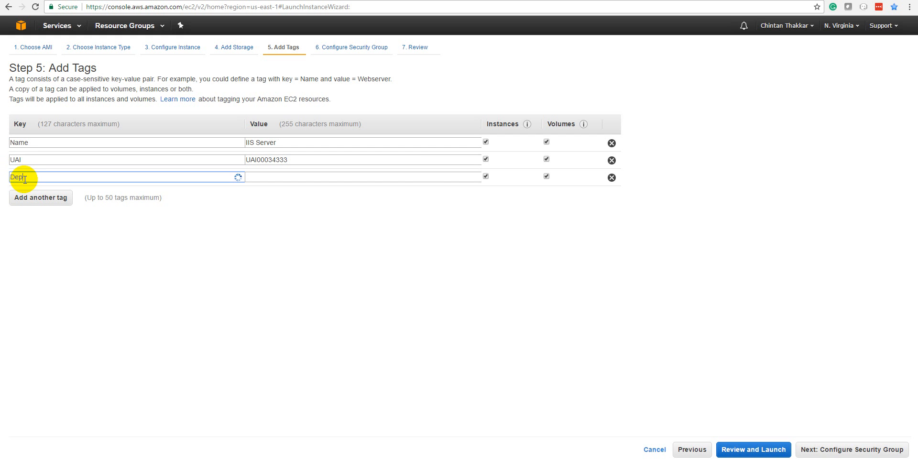
key(BackSpace)
key(BackSpace)
key(BackSpace)
text(artment)
key(Tab)
text(HR)
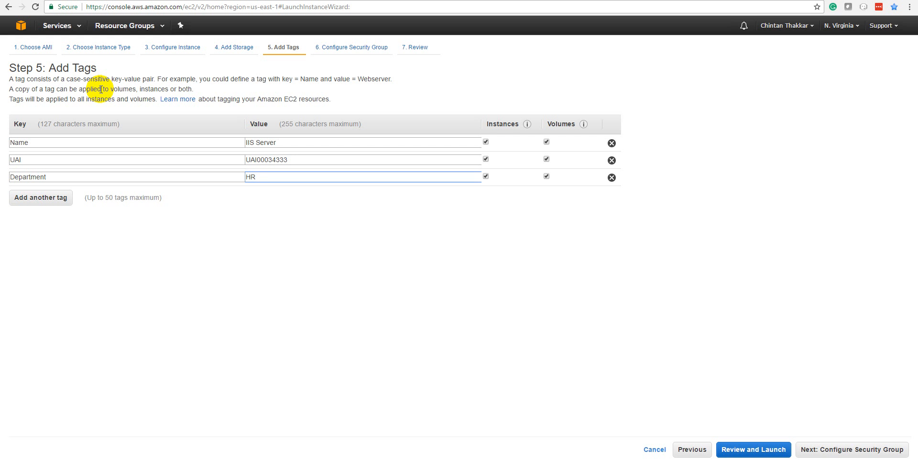
Add a fourth tag with the key TEAM and the value TEAM1.
drag(79, 196, 158, 199)
click(28, 198)
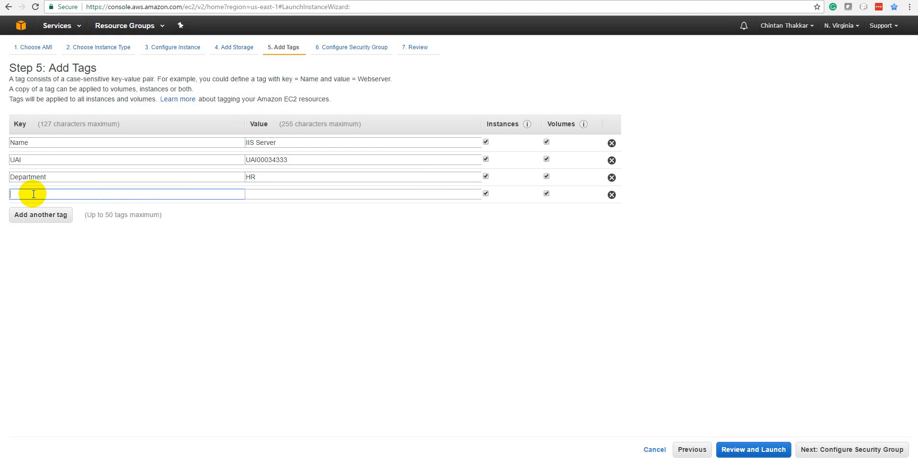
text(TEAM)
key(Tab)
text(TEAM1)
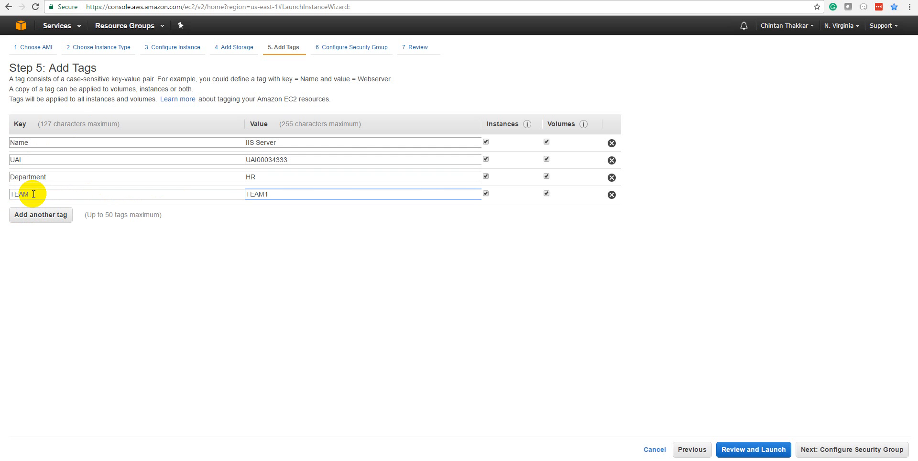
Add a fifth tag with the key LEADERNAME and the value ABC.
click(31, 214)
text(LEADERNAME)
key(Tab)
text(ABC)
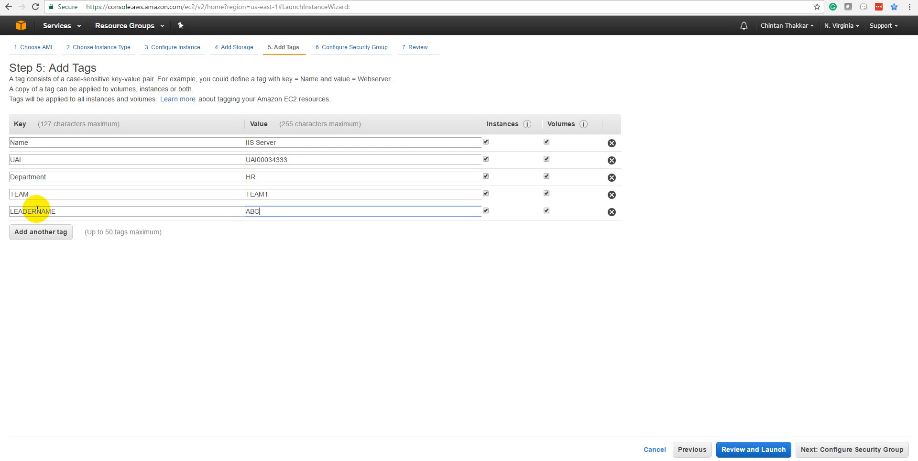
Add a sixth tag with the key ProjectChargeCode and the value CE00002332.
click(43, 234)
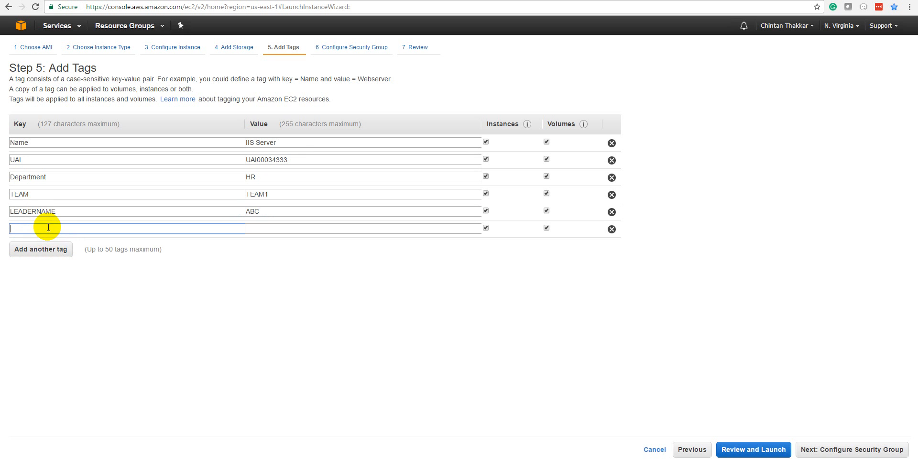
text(ProjectChargeCode)
key(Tab)
text(CE00002332)
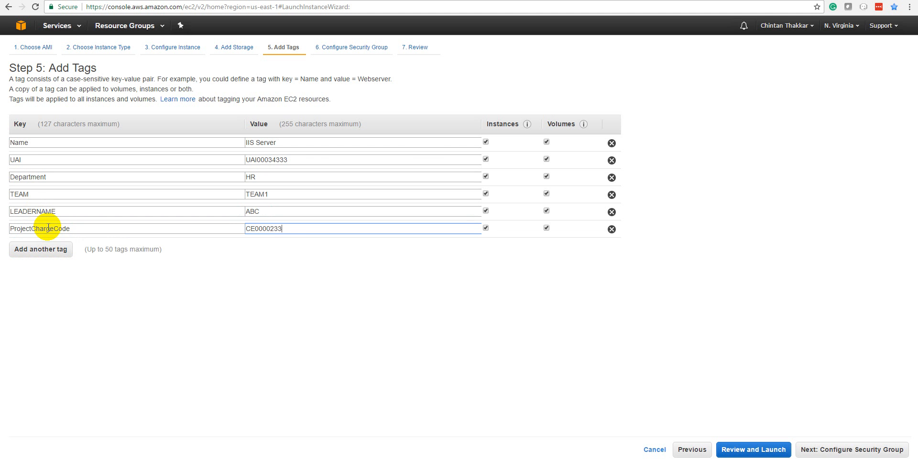
Add and remove an extra blank tag row, and go to the launch review.
click(40, 249)
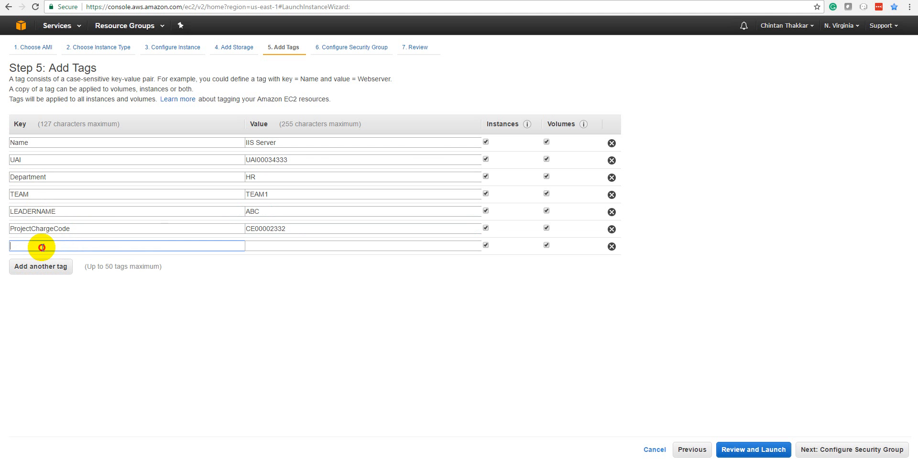
click(612, 246)
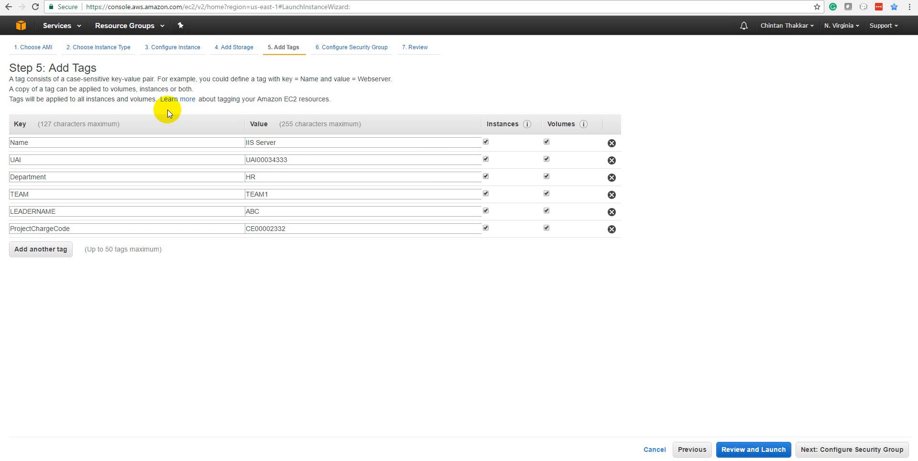
click(737, 449)
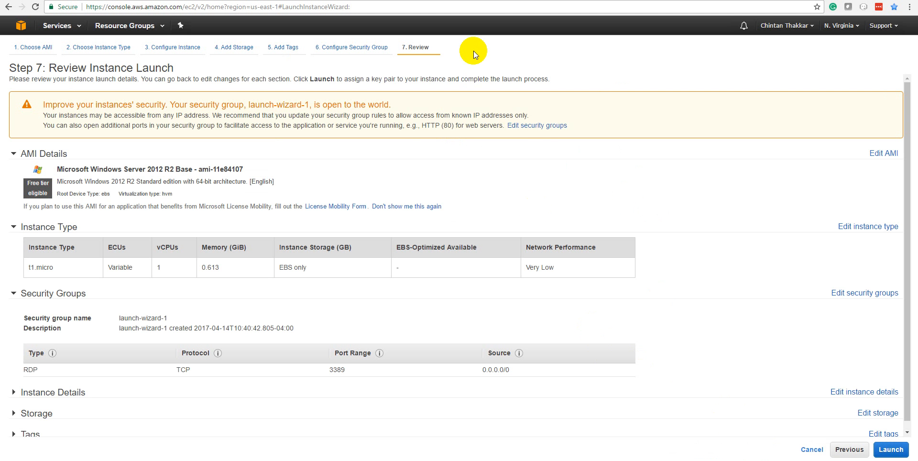
Expand the instance details in the launch review and check the tenancy and the public IP and IPv6 assignment.
scroll(403, 125, down, 1)
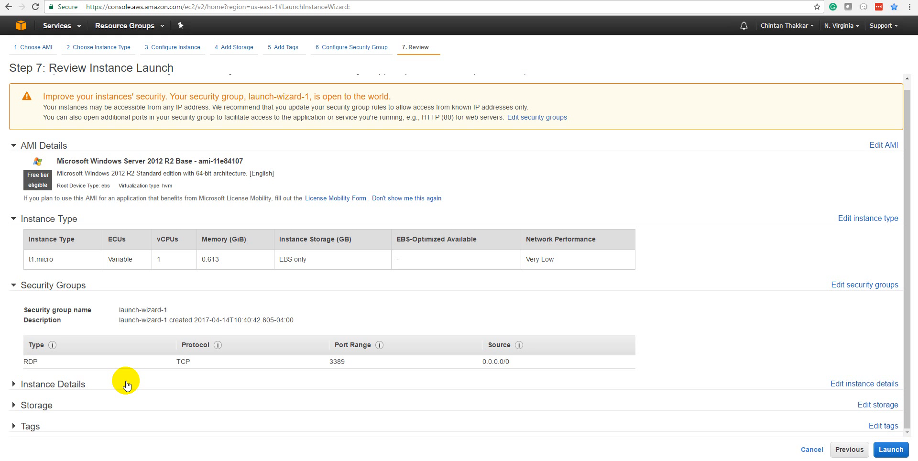
click(88, 385)
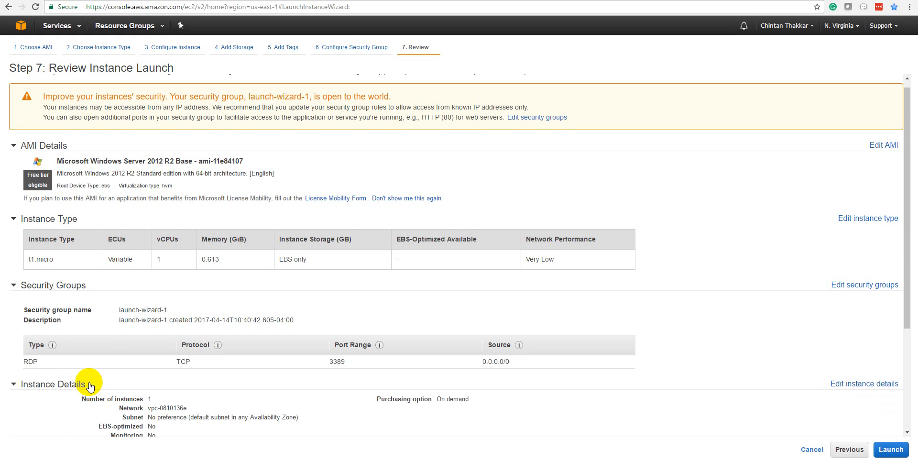
scroll(105, 362, down, 3)
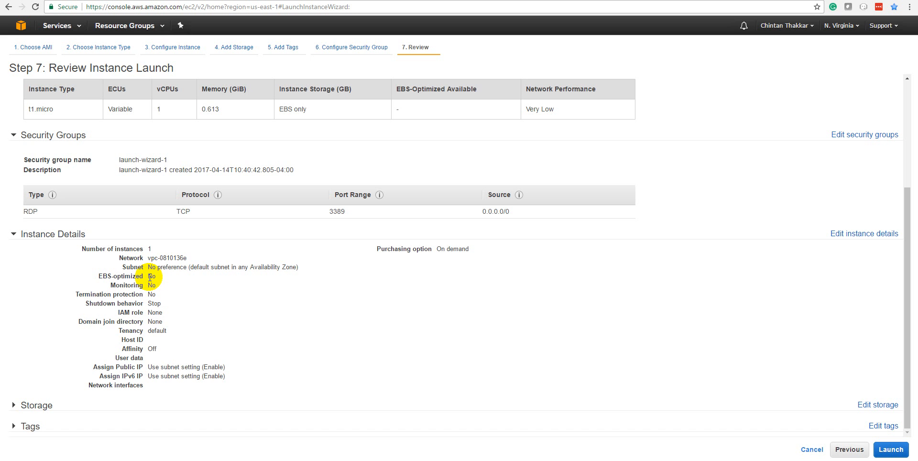
drag(117, 330, 174, 328)
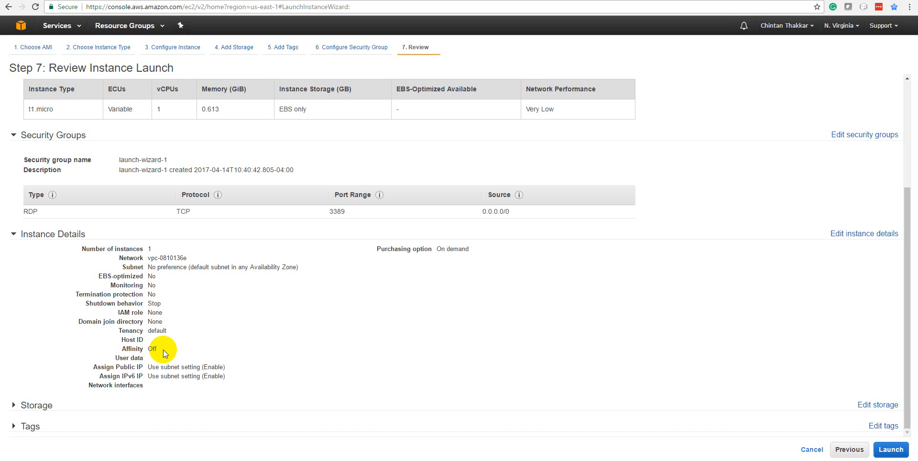
drag(93, 367, 240, 376)
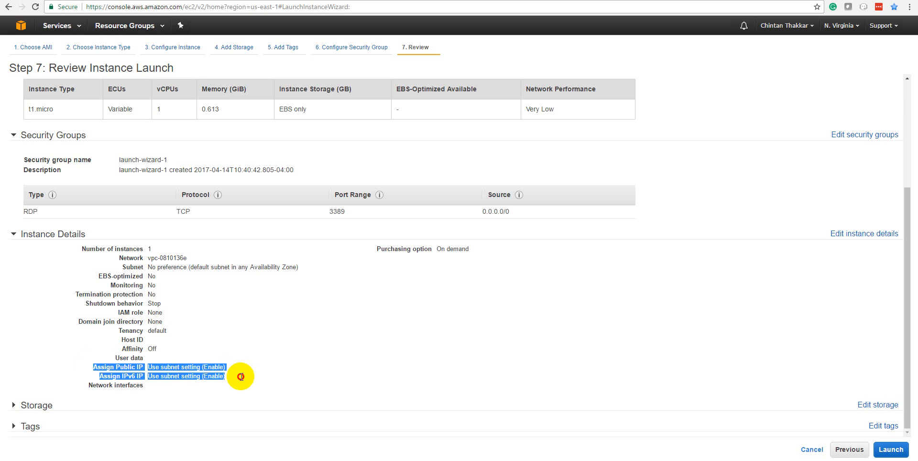
click(240, 376)
Expand the storage section of the review and check the root volume's snapshot, size, encryption and Delete on Termination setting.
click(15, 404)
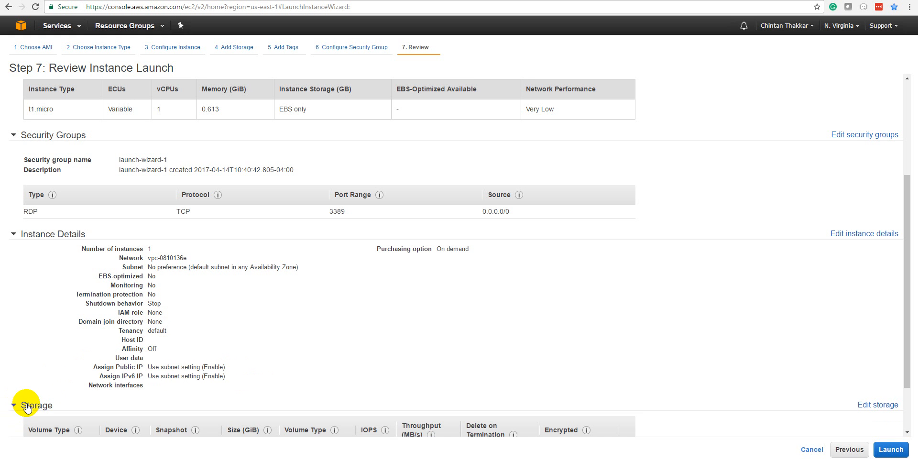
scroll(58, 384, down, 3)
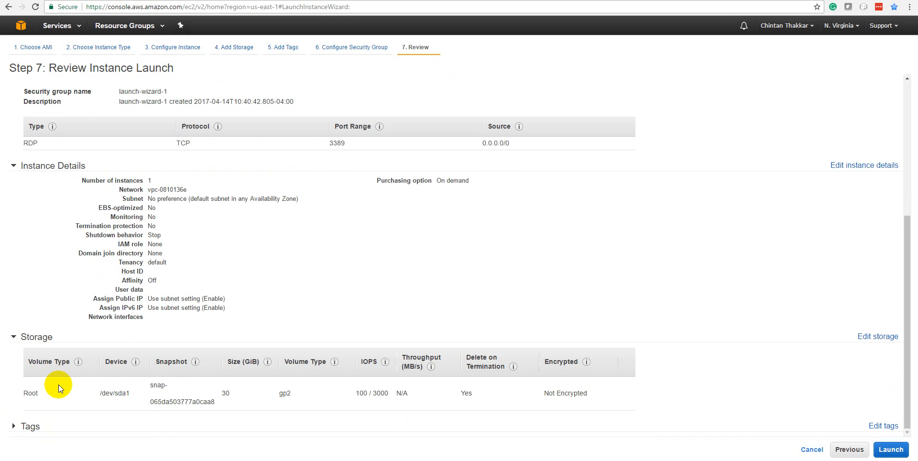
double_click(27, 392)
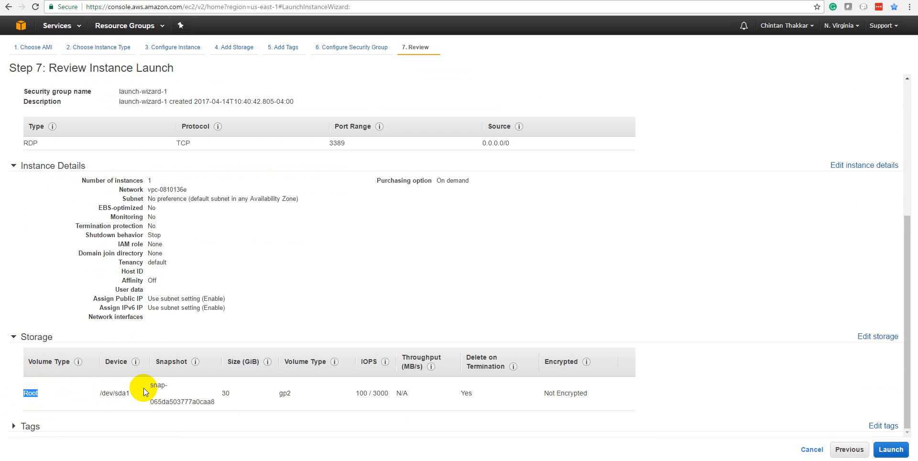
drag(151, 385, 213, 401)
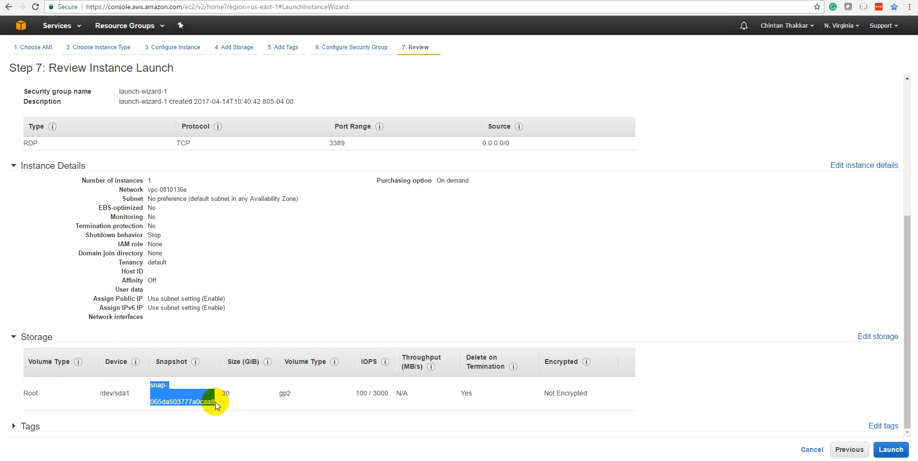
double_click(225, 392)
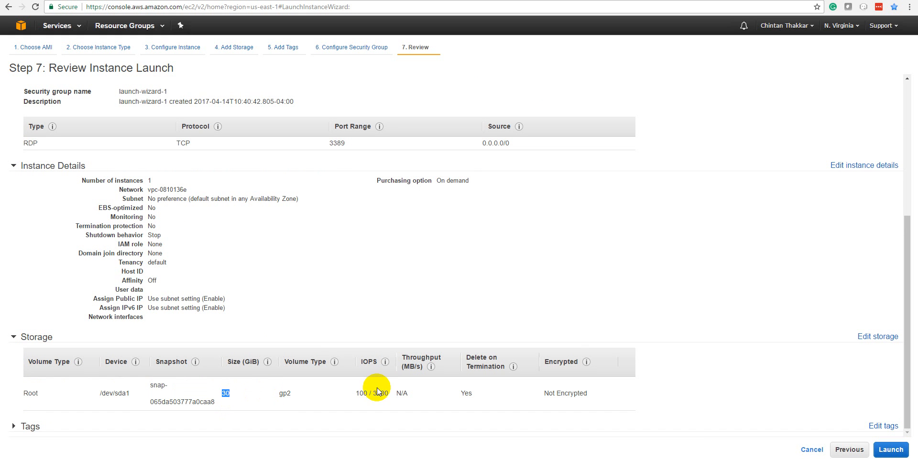
drag(590, 390, 543, 388)
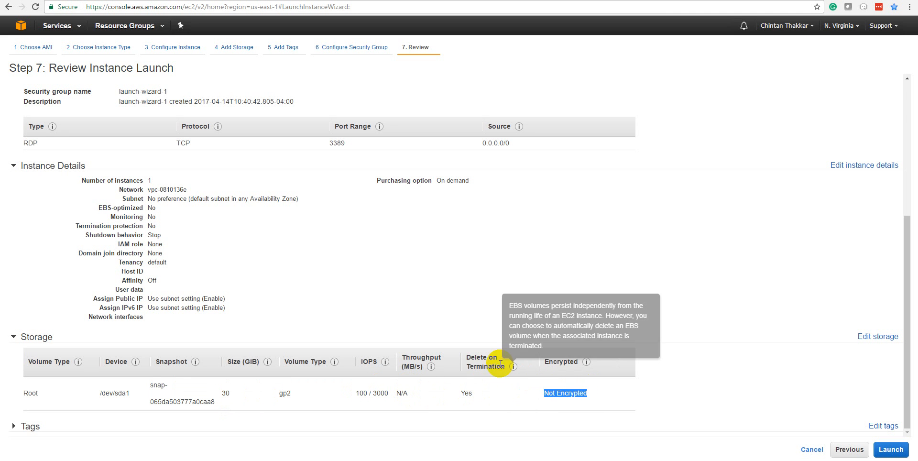
drag(466, 357, 505, 366)
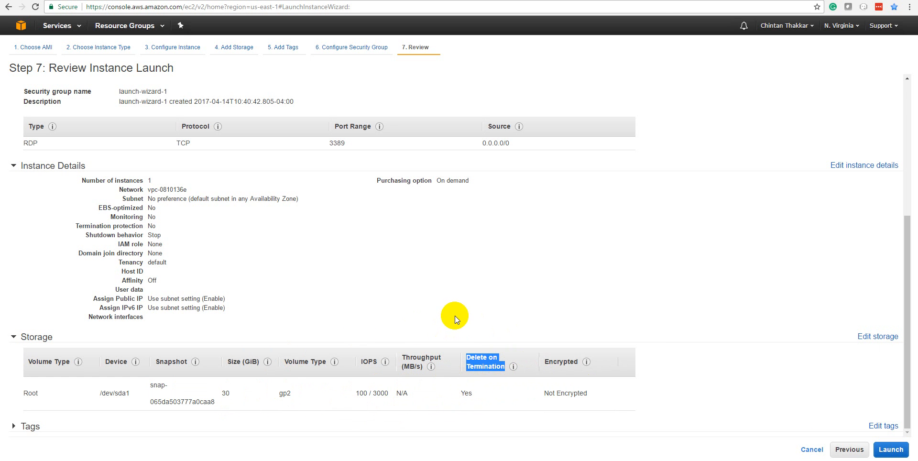
Examine the security group section of the launch review, including the RDP rule's type, port range and source.
scroll(283, 356, up, 5)
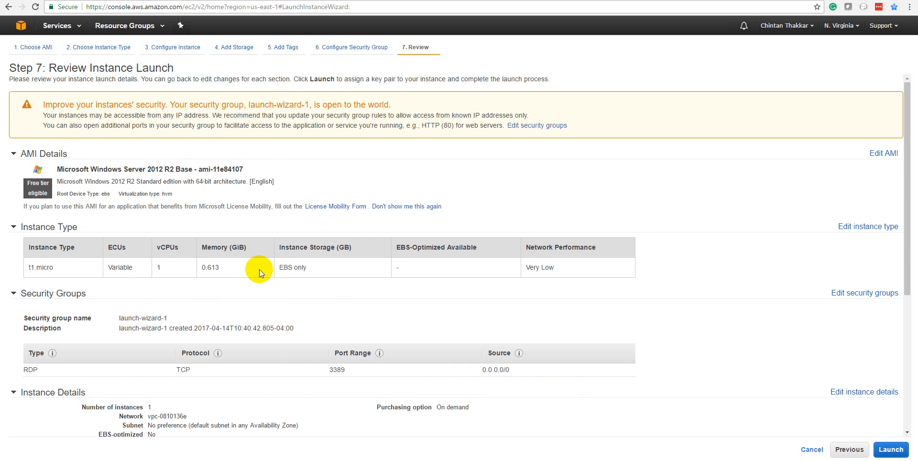
scroll(259, 269, down, 1)
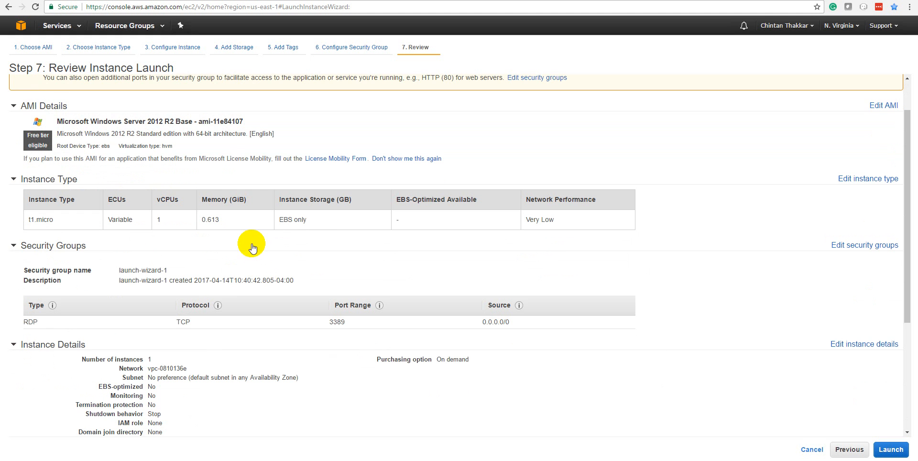
scroll(238, 232, down, 4)
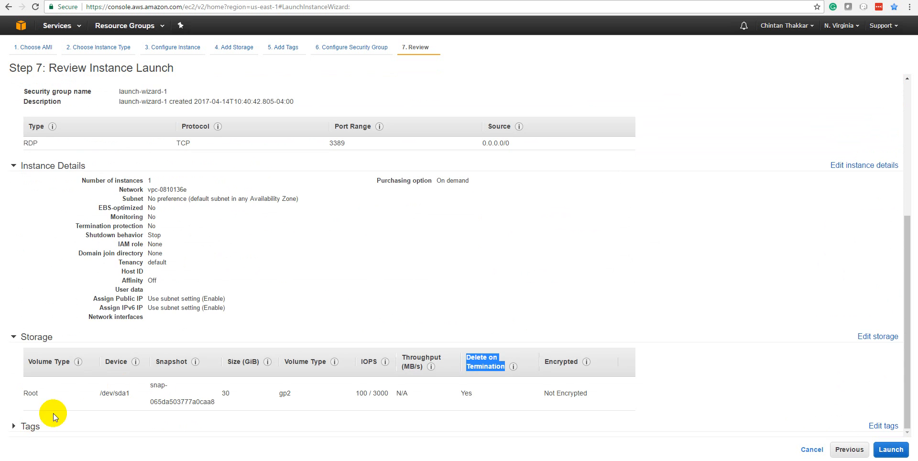
scroll(143, 296, up, 4)
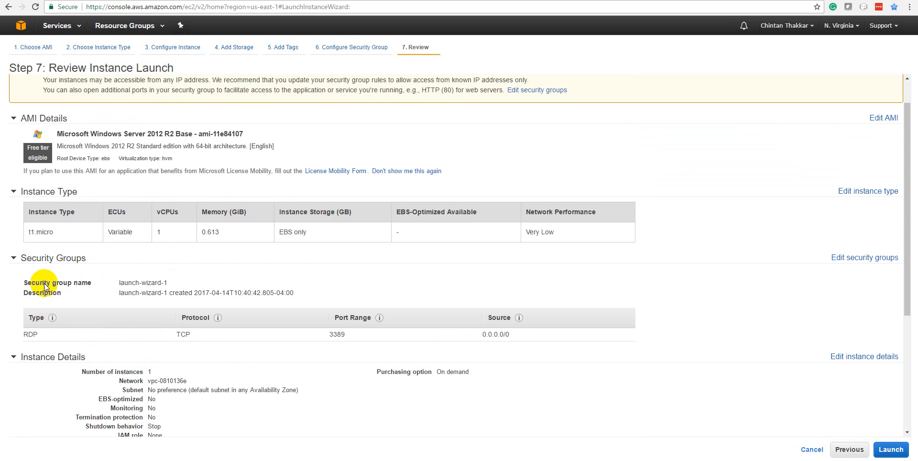
drag(23, 333, 45, 333)
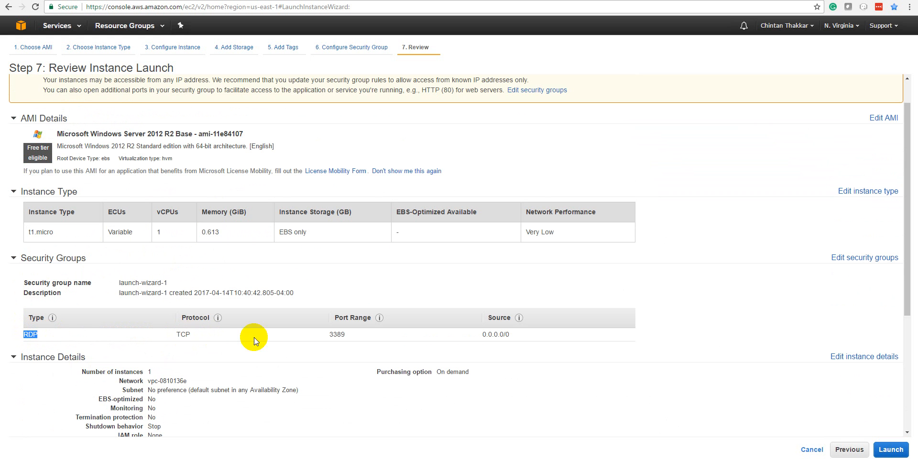
drag(346, 334, 505, 334)
drag(24, 335, 51, 333)
click(51, 333)
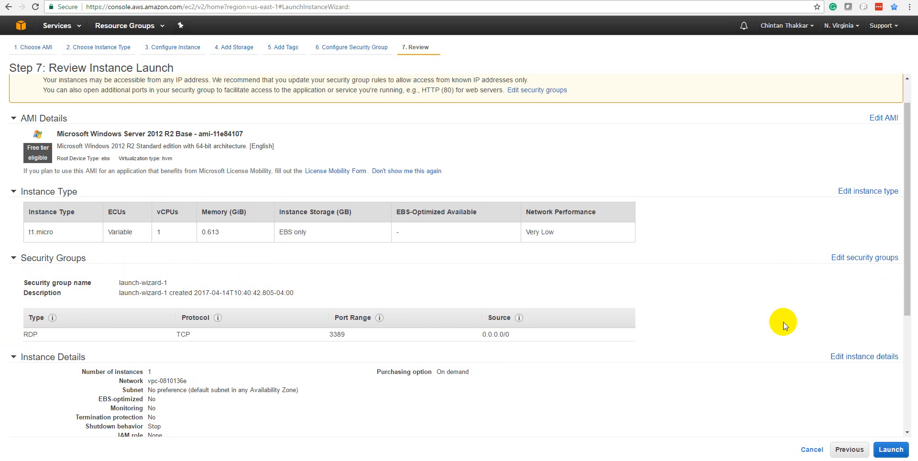
Open the security group for editing and add an HTTP rule, keeping its source as Custom.
click(848, 258)
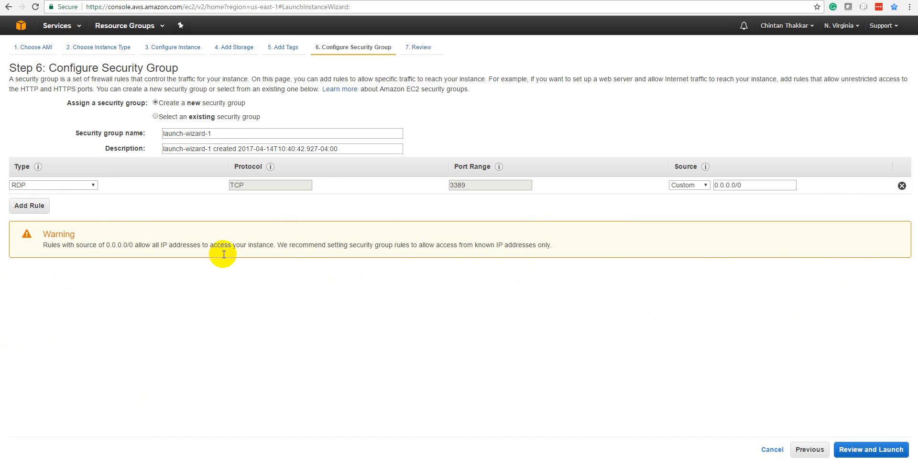
click(26, 205)
click(34, 202)
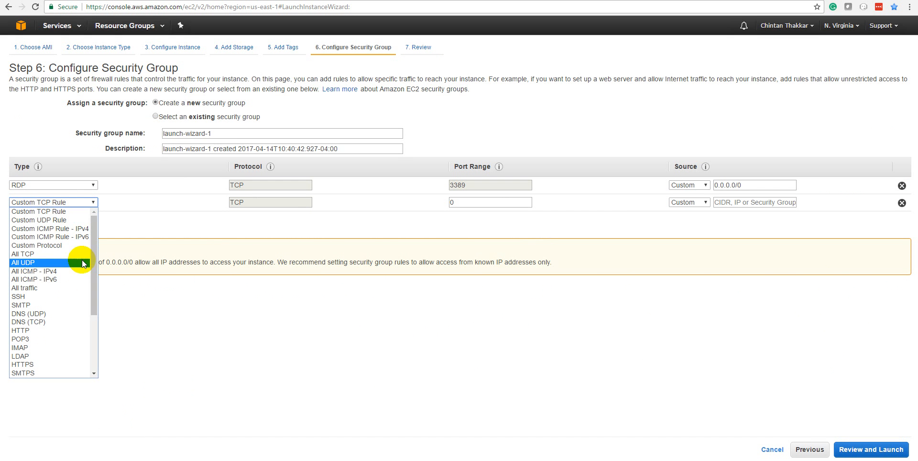
click(26, 330)
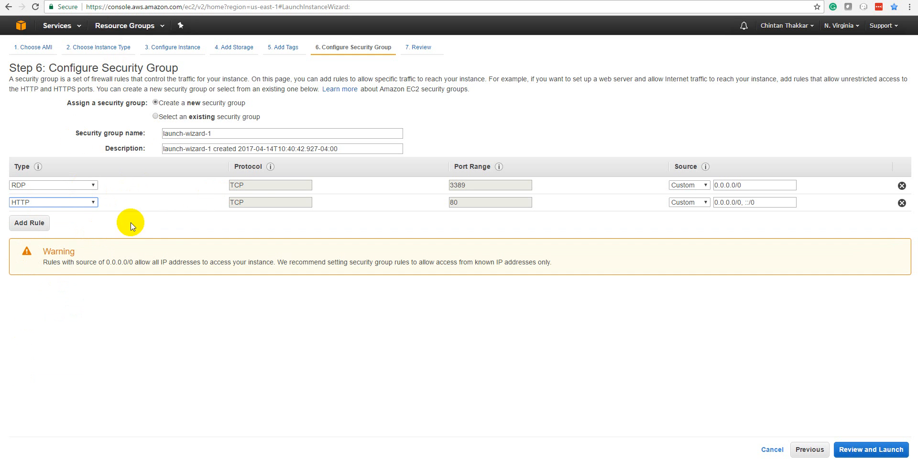
click(679, 202)
click(634, 221)
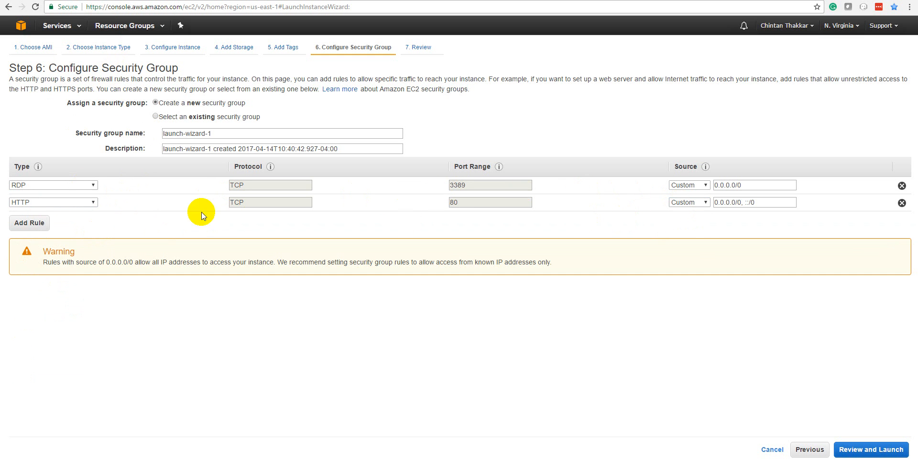
Add a second RDP rule to the security group with My IP as its source.
click(29, 223)
click(70, 219)
scroll(47, 289, down, 4)
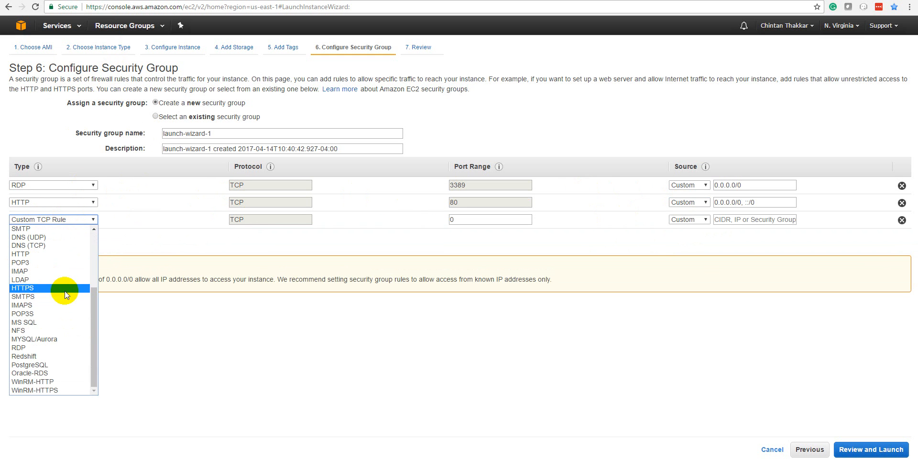
click(25, 348)
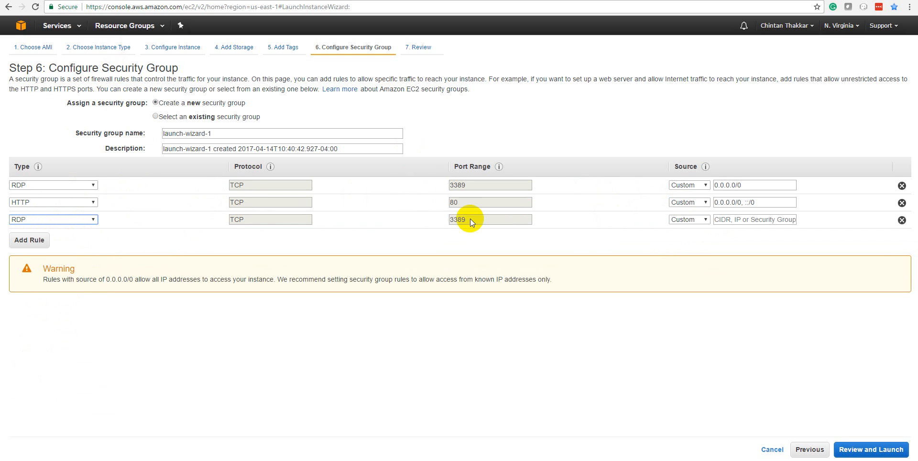
click(690, 220)
click(681, 243)
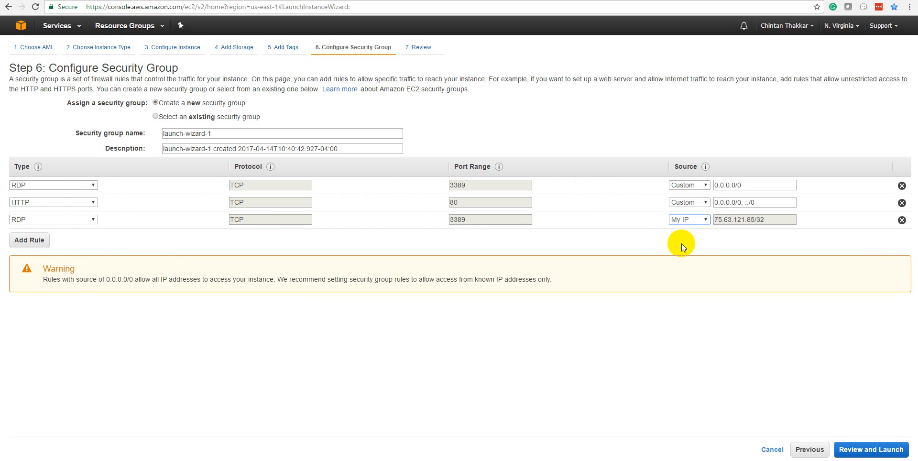
drag(771, 218, 708, 222)
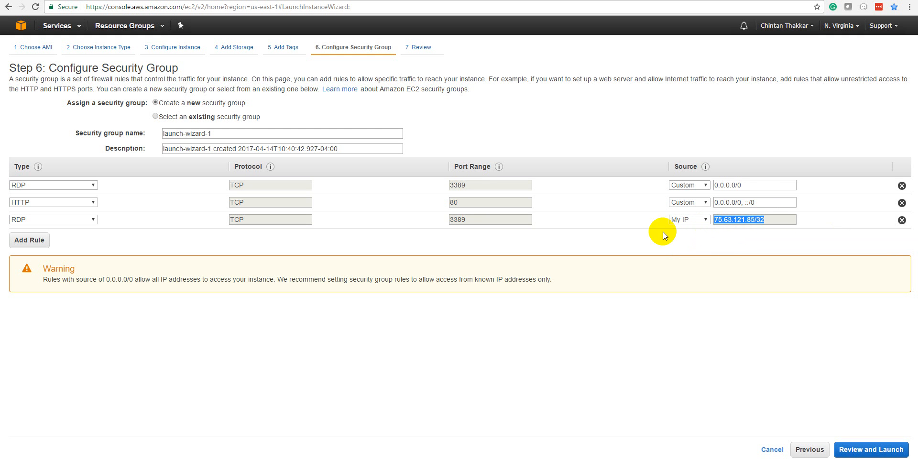
Try the other source options on the newly added RDP rule and set its source to Anywhere.
click(701, 220)
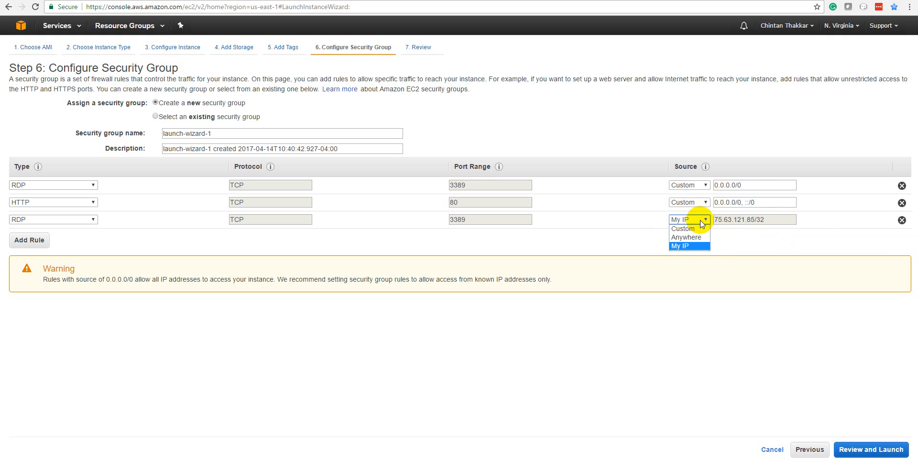
click(695, 237)
click(701, 220)
click(697, 228)
click(693, 223)
click(691, 236)
Add a PostgreSQL rule with Anywhere as its source and look through the other available rule types.
click(29, 240)
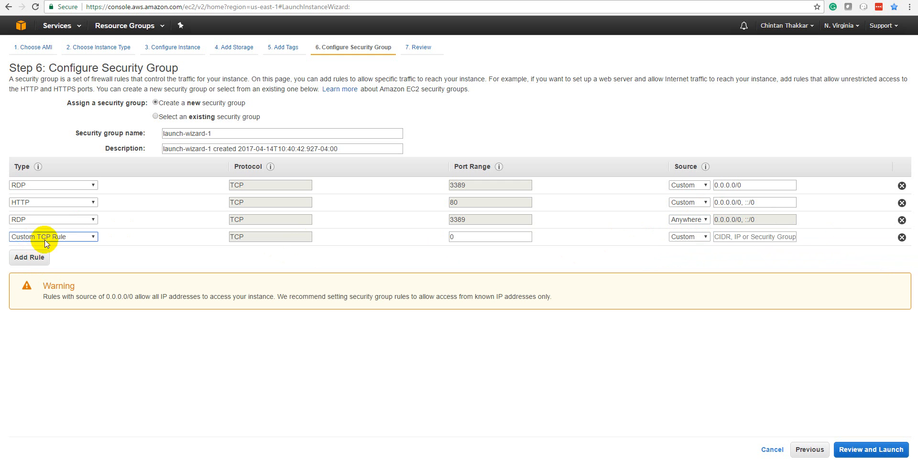
click(46, 237)
drag(94, 280, 93, 328)
scroll(67, 340, down, 1)
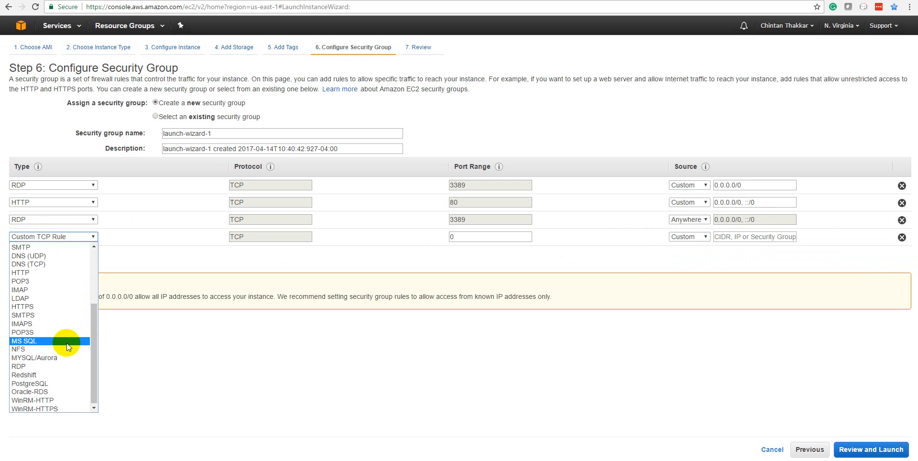
click(40, 381)
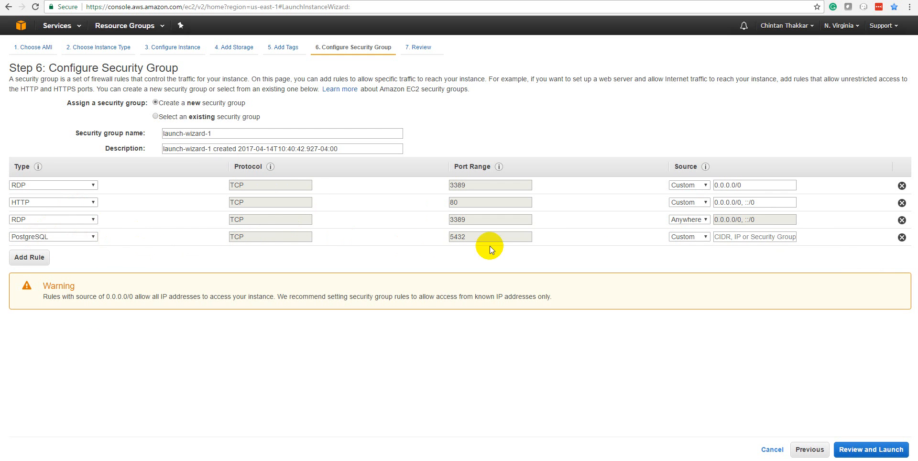
click(702, 236)
click(687, 253)
click(83, 236)
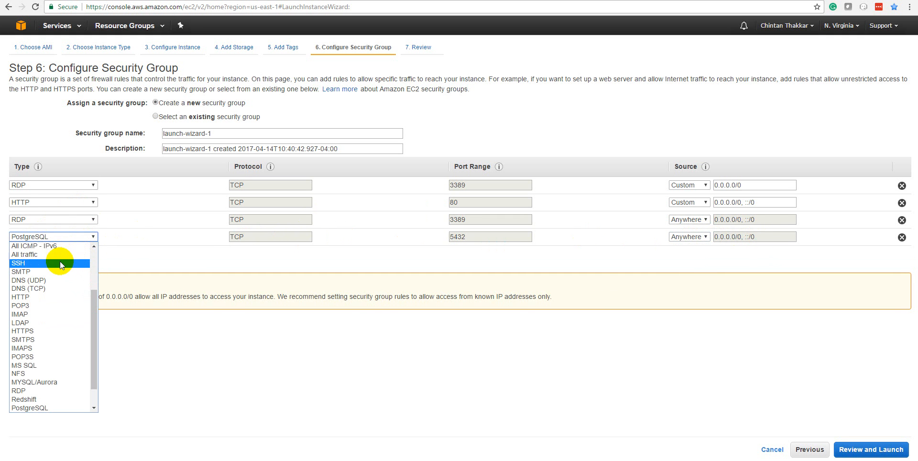
scroll(59, 261, down, 1)
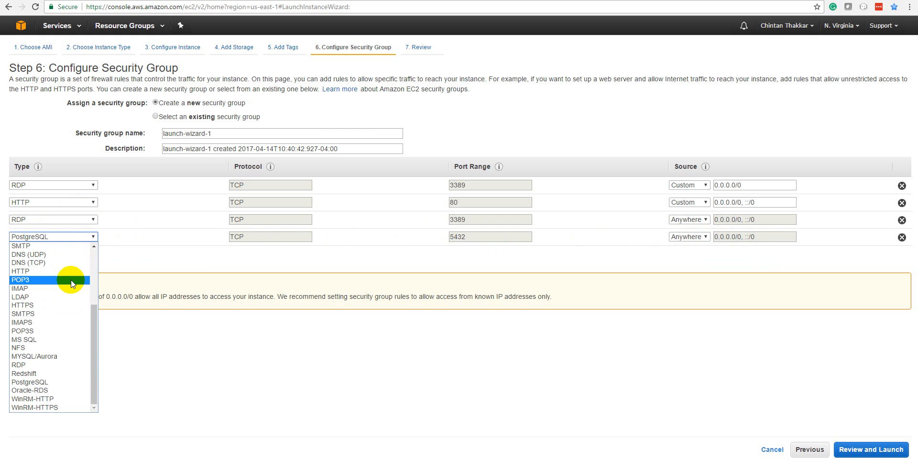
click(126, 119)
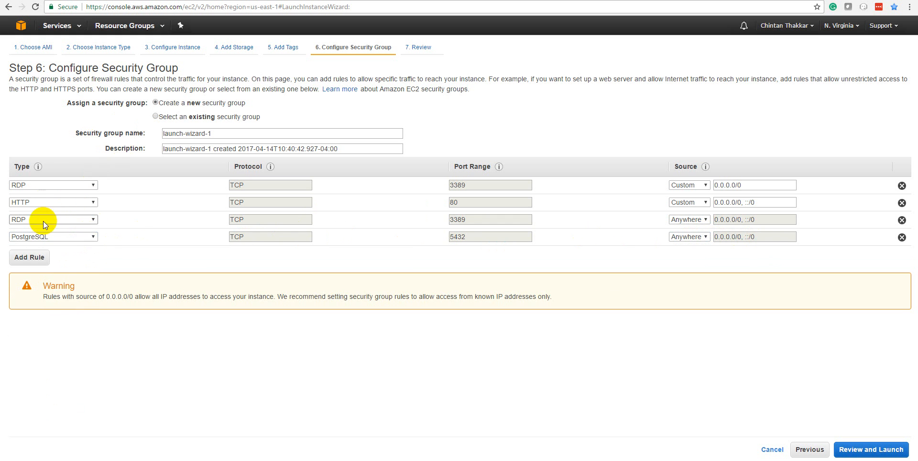
Remove the PostgreSQL rule and the second RDP rule from the security group.
click(901, 237)
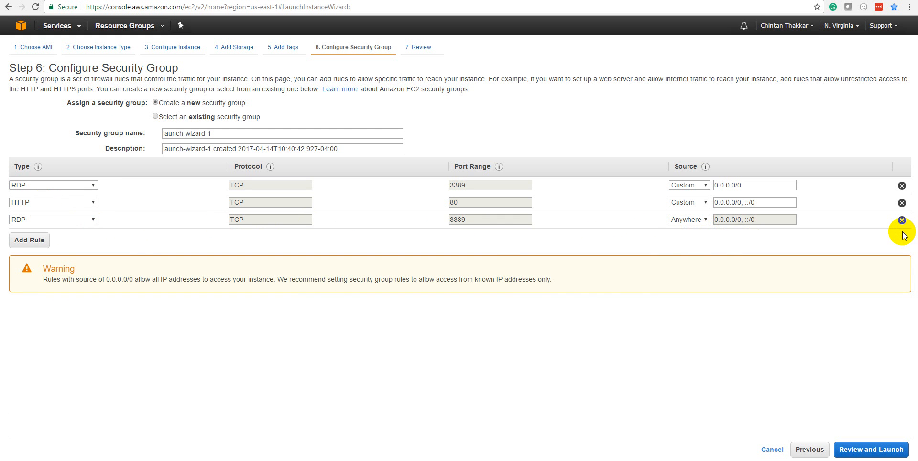
click(901, 220)
Rename the security group as Security_Group_1A.
click(237, 134)
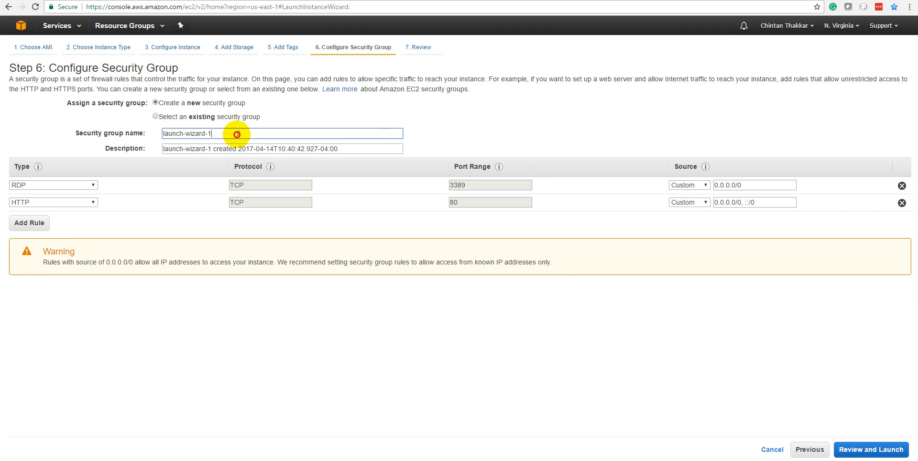
triple_click(193, 135)
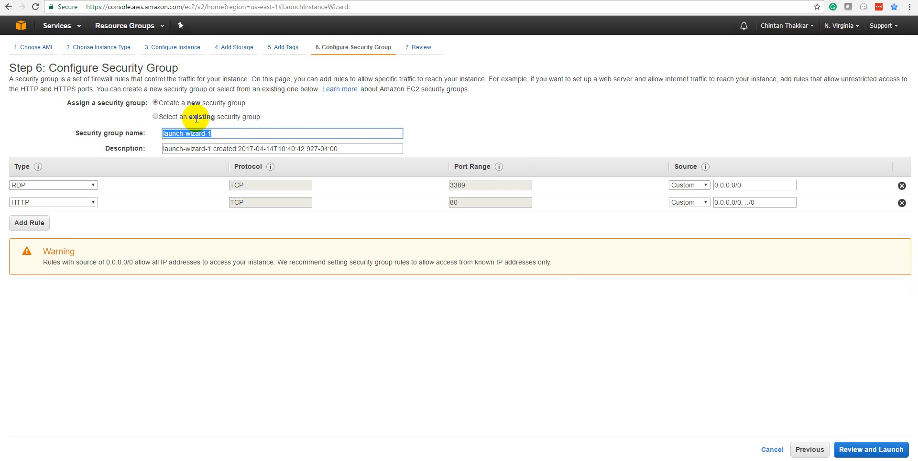
text(S)
key(BackSpace)
text(Securi)
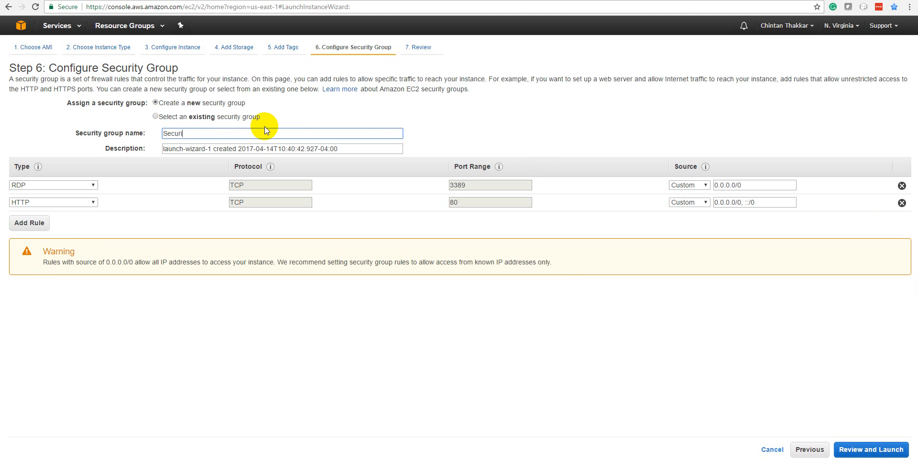
text(ty_Group_1A)
drag(339, 148, 125, 146)
click(171, 297)
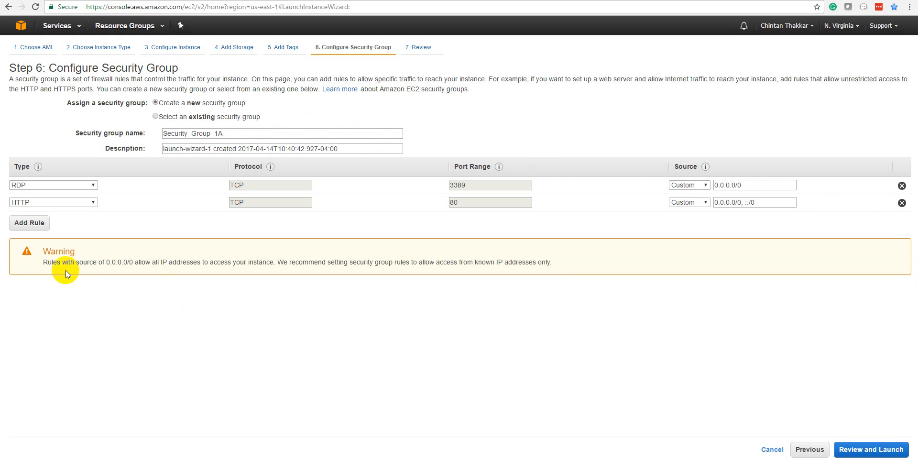
Read the open-source-address warning, switch the RDP rule's source to My IP and return it to Custom.
drag(44, 262, 110, 263)
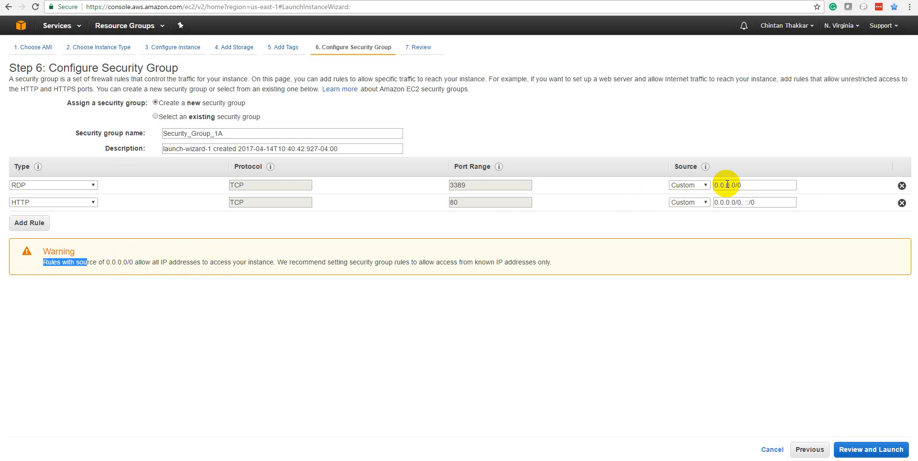
click(707, 186)
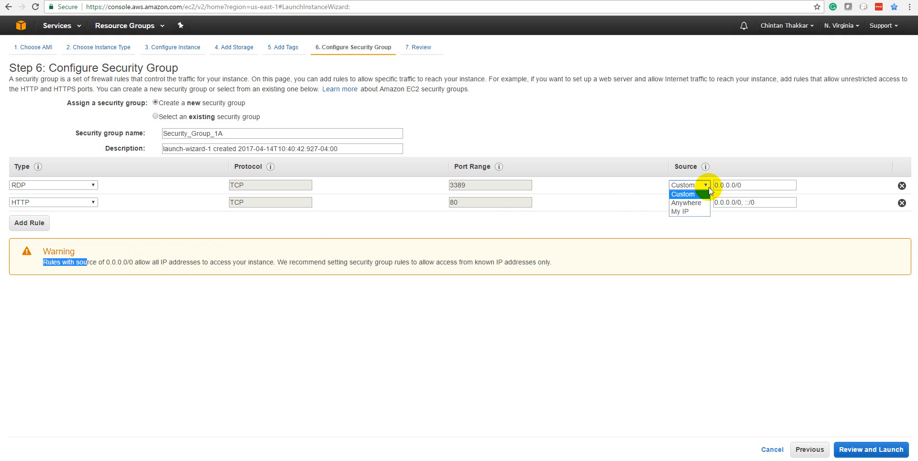
click(685, 212)
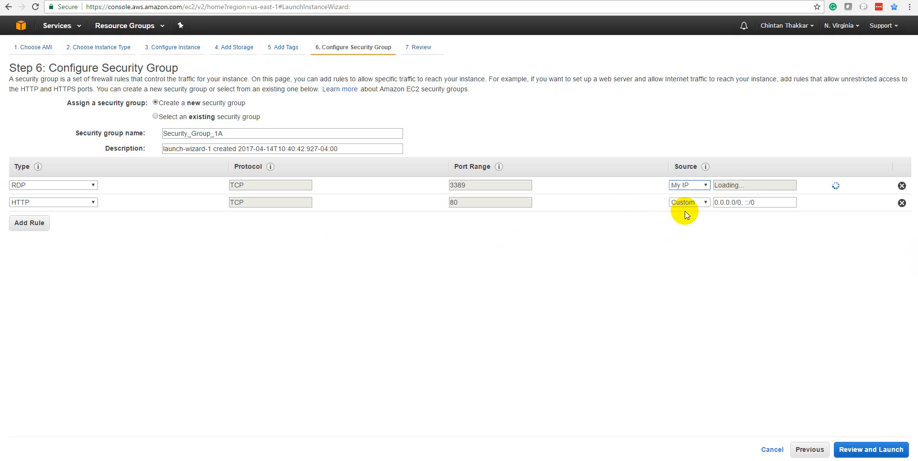
click(702, 186)
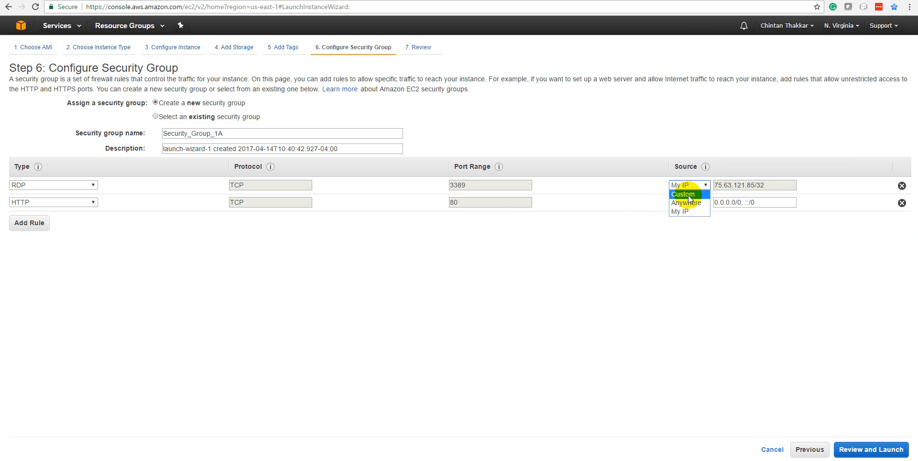
click(683, 195)
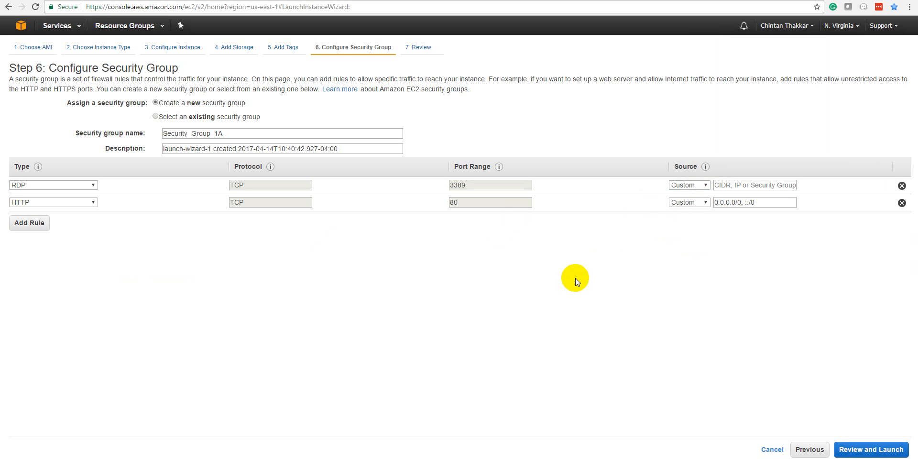